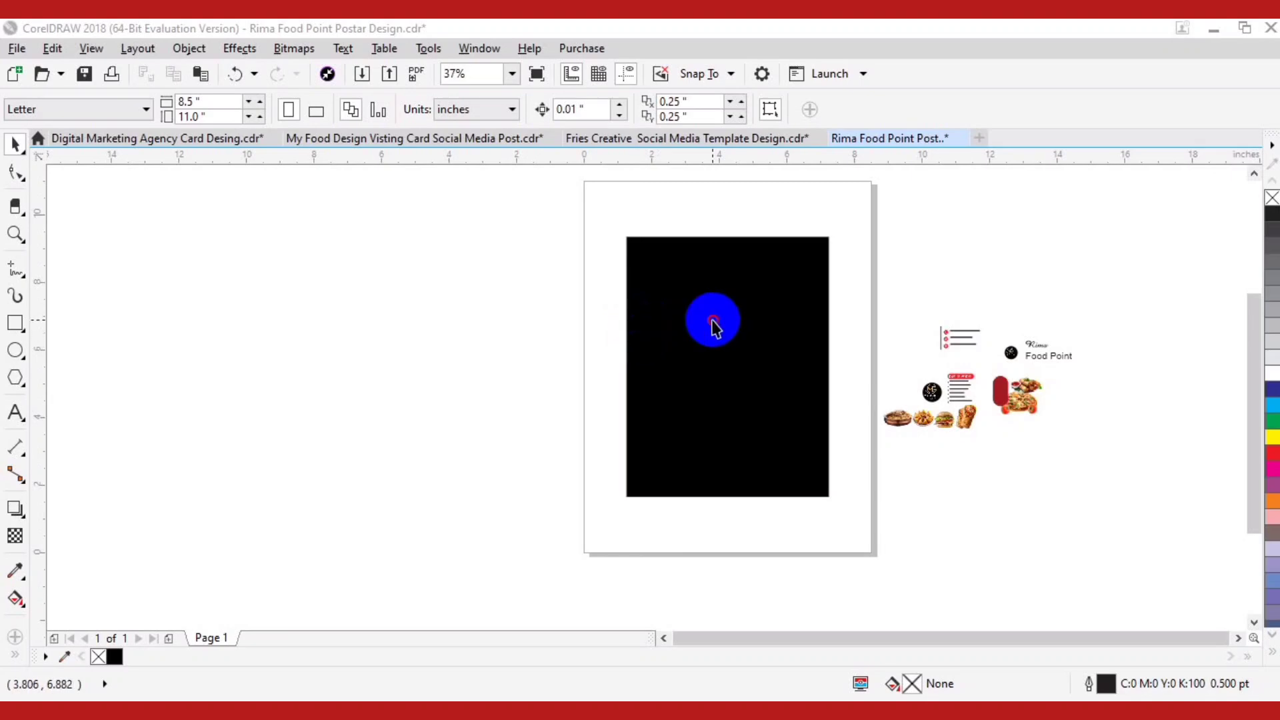
Step: Pull the "Rima" and "Food Point" texts aside, then place "Rima" on the black rectangle, enlarged to about 4.8 in wide
click(713, 323)
drag(1062, 243, 471, 481)
click(923, 470)
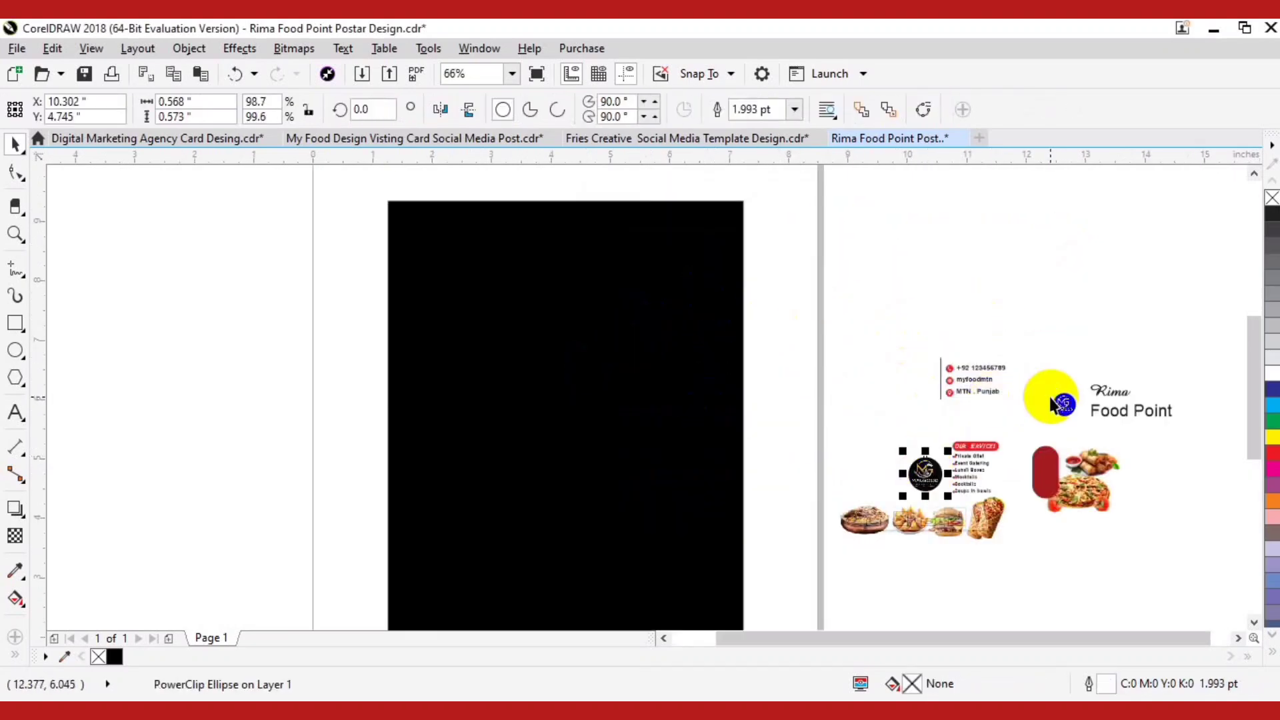
drag(1093, 390, 855, 266)
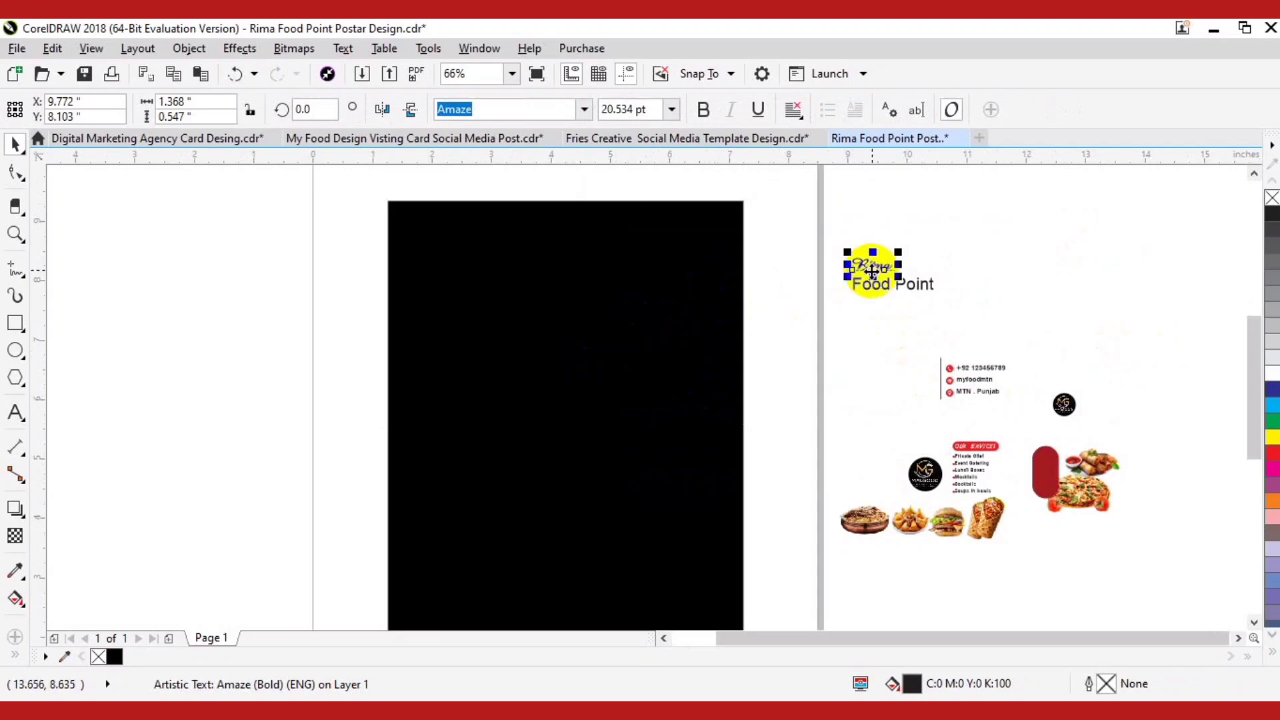
drag(500, 262, 737, 334)
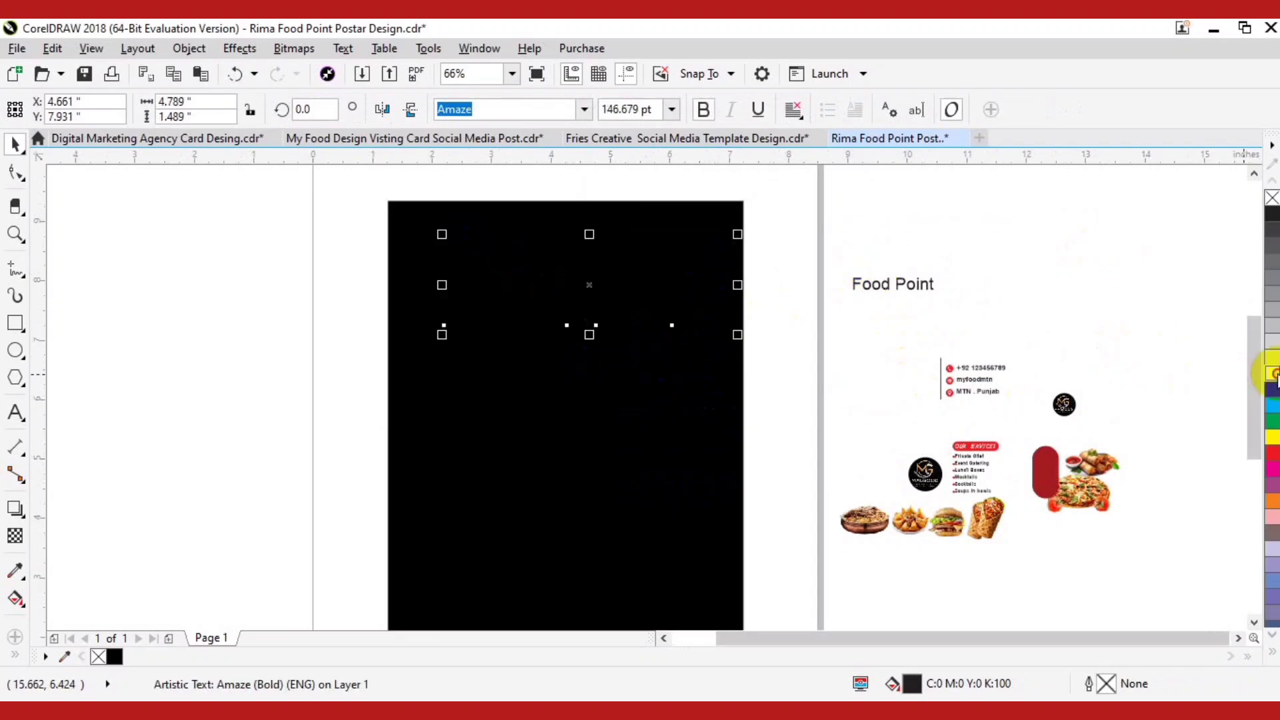
Step: Centre "Rima" horizontally on the black rectangle, fill it white without an outline, and move it up slightly
shift+click(631, 374)
key(c)
click(619, 280)
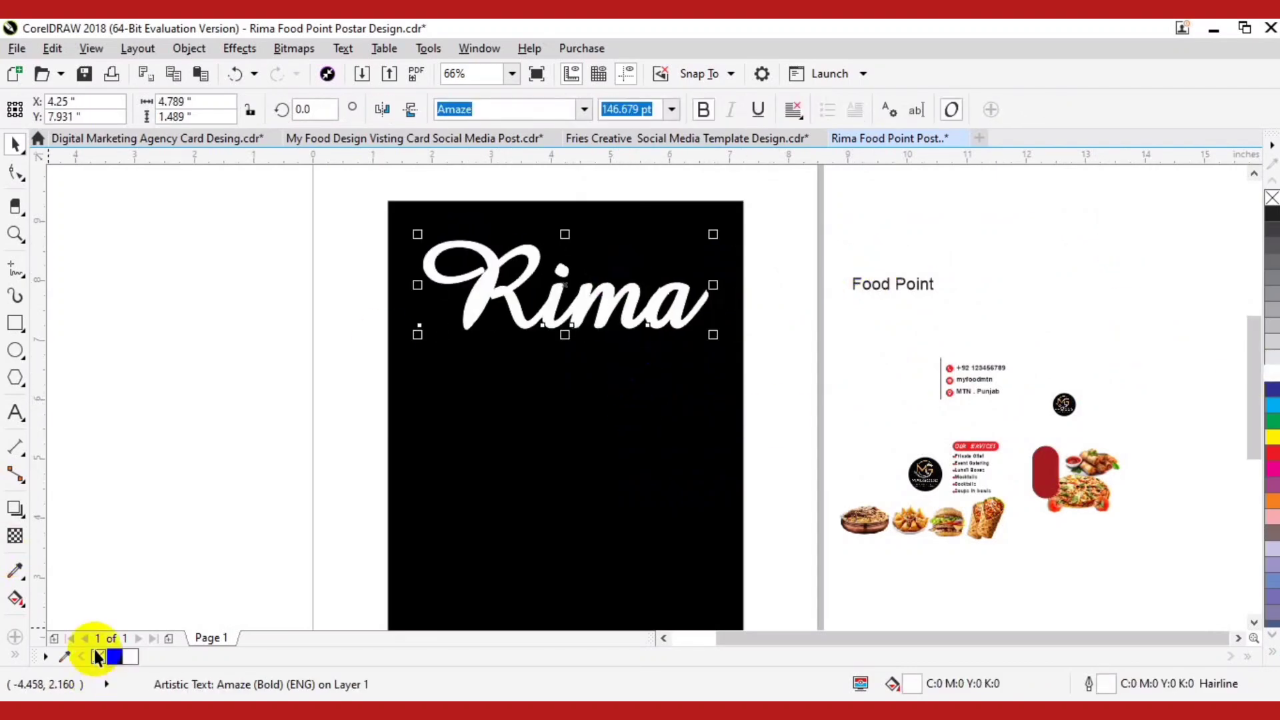
right_click(96, 652)
drag(681, 311, 682, 293)
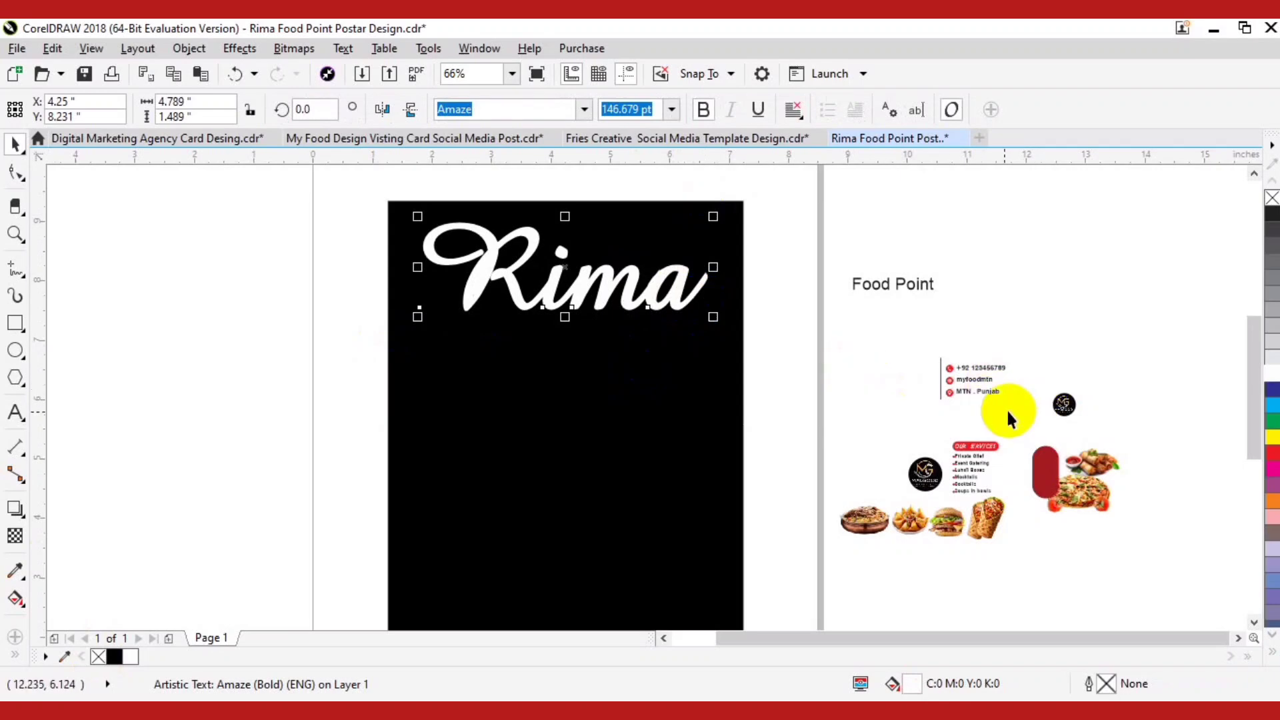
Step: Set the "Food Point" text in Swis721 BlkCn BT and change its case to UPPERCASE
click(585, 110)
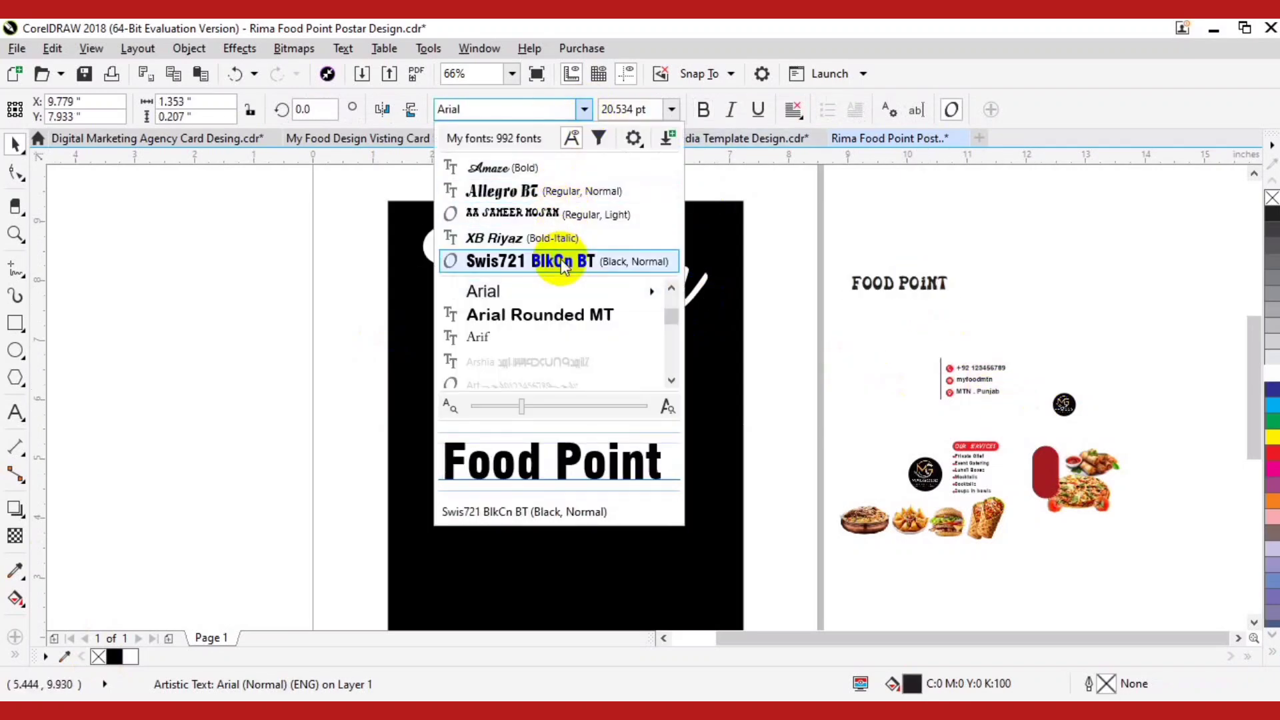
click(450, 259)
click(343, 48)
click(391, 503)
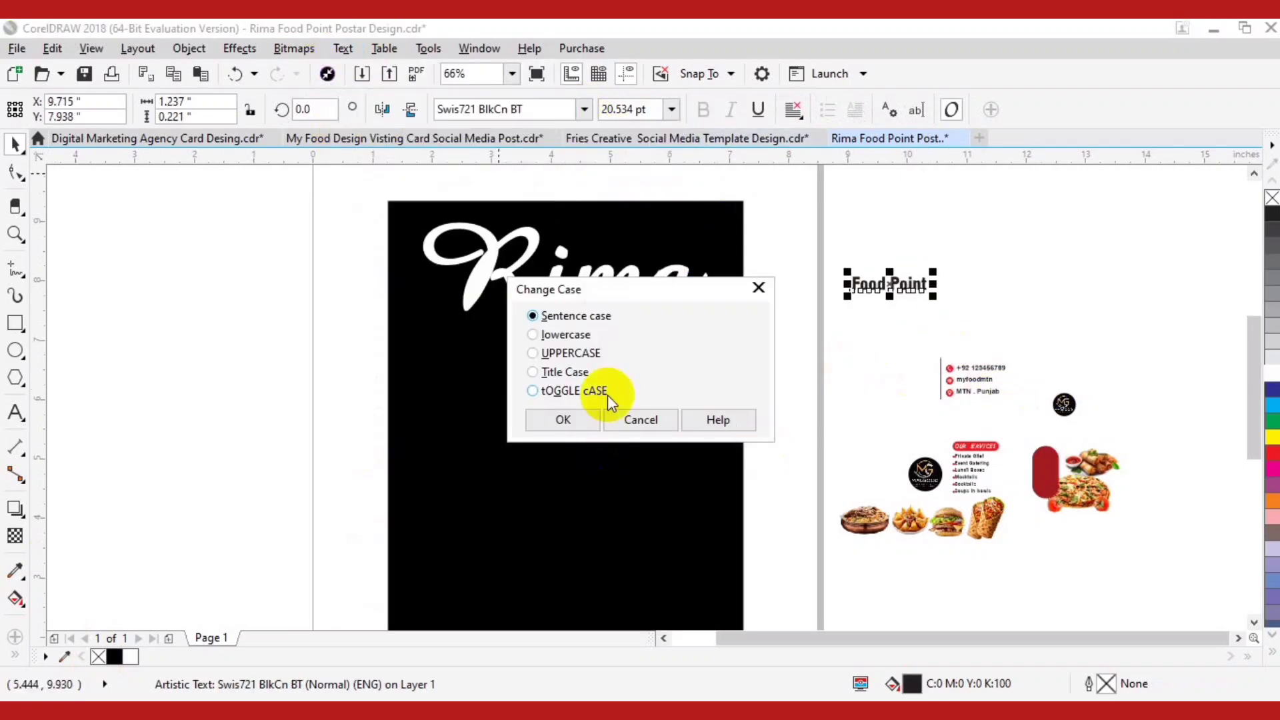
click(568, 419)
Step: Place "FOOD POINT" below "Rima" about 3.3 in wide, colour it red, and centre it horizontally on the black rectangle
drag(847, 296, 505, 362)
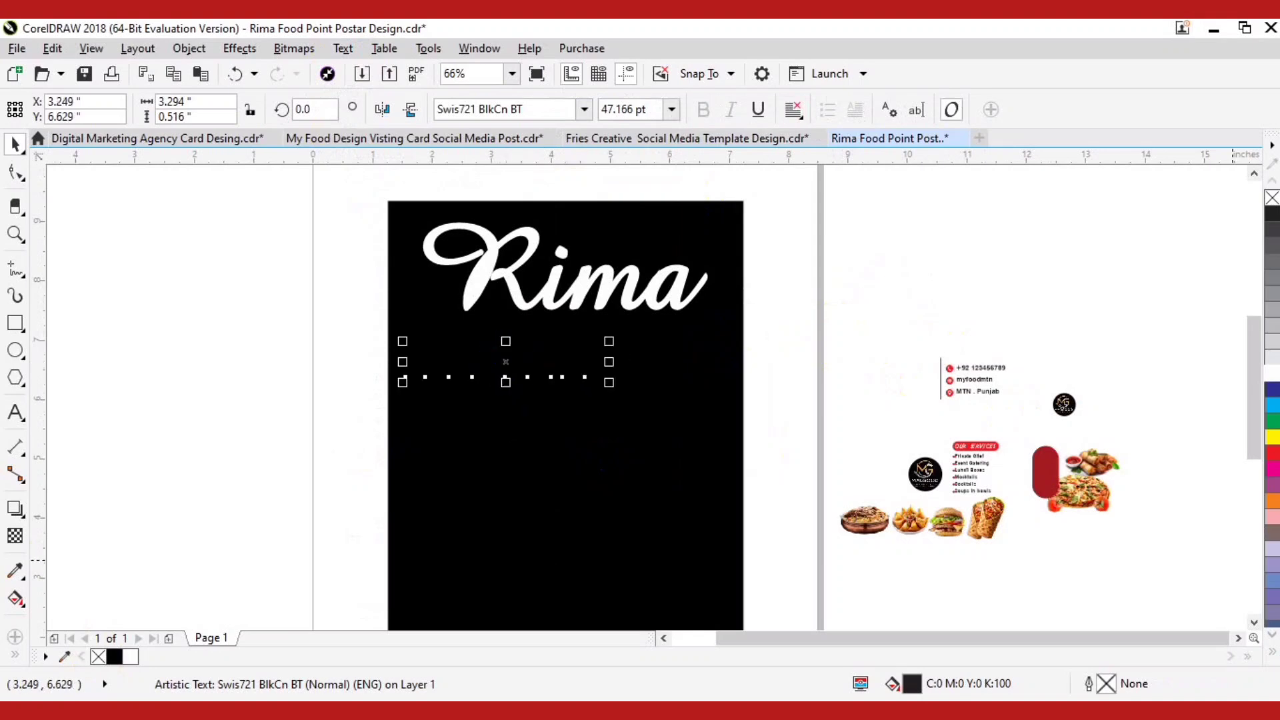
shift+click(723, 406)
key(c)
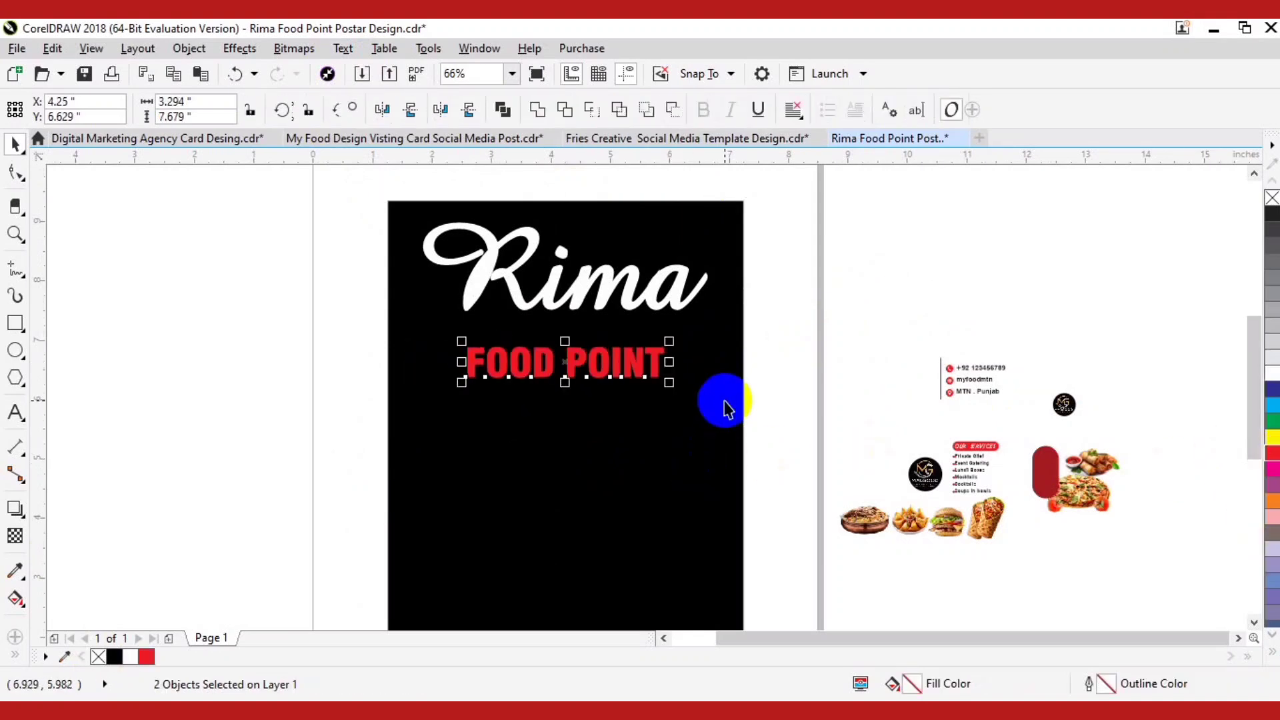
Step: Enlarge "FOOD POINT" to about 5.2 in wide and place the round MG logo above "Rima" at about 0.88 in across
shift+click(723, 405)
drag(669, 341, 707, 332)
drag(916, 474, 660, 266)
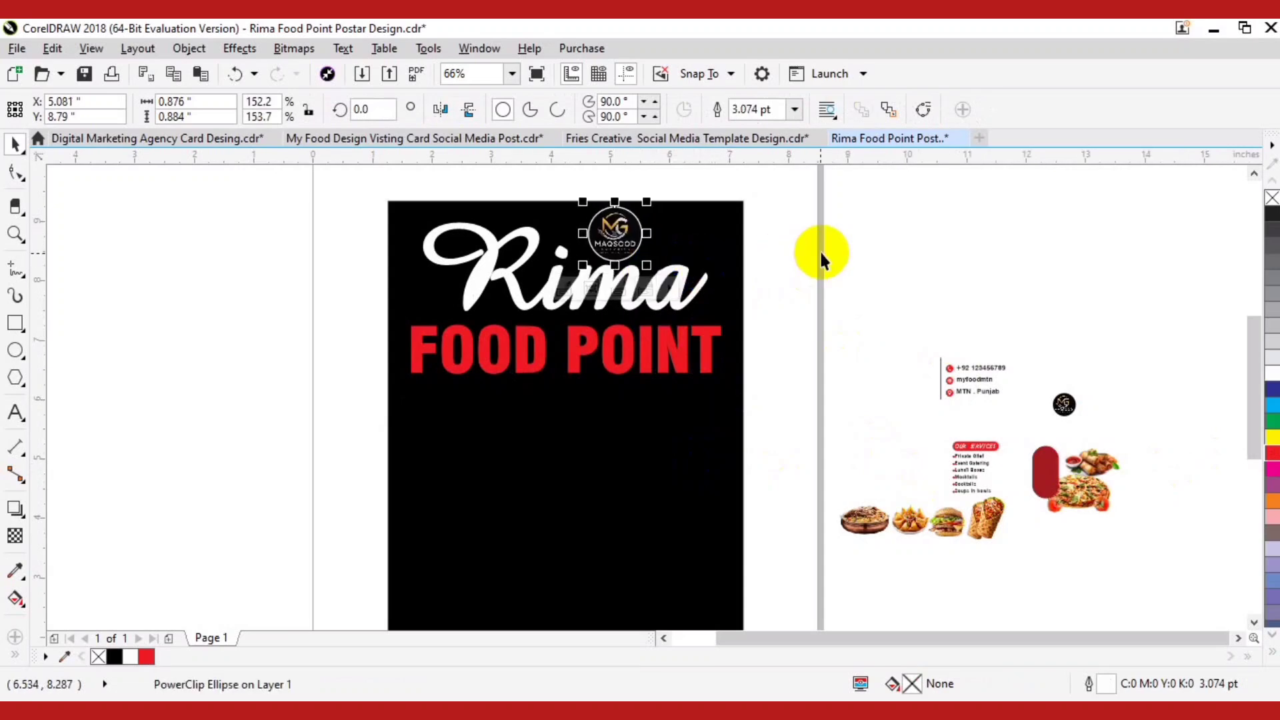
Step: Apply a vertical fountain fill to "Rima", running from yellow at the top to white at the bottom
click(700, 296)
drag(799, 202, 296, 474)
key(g)
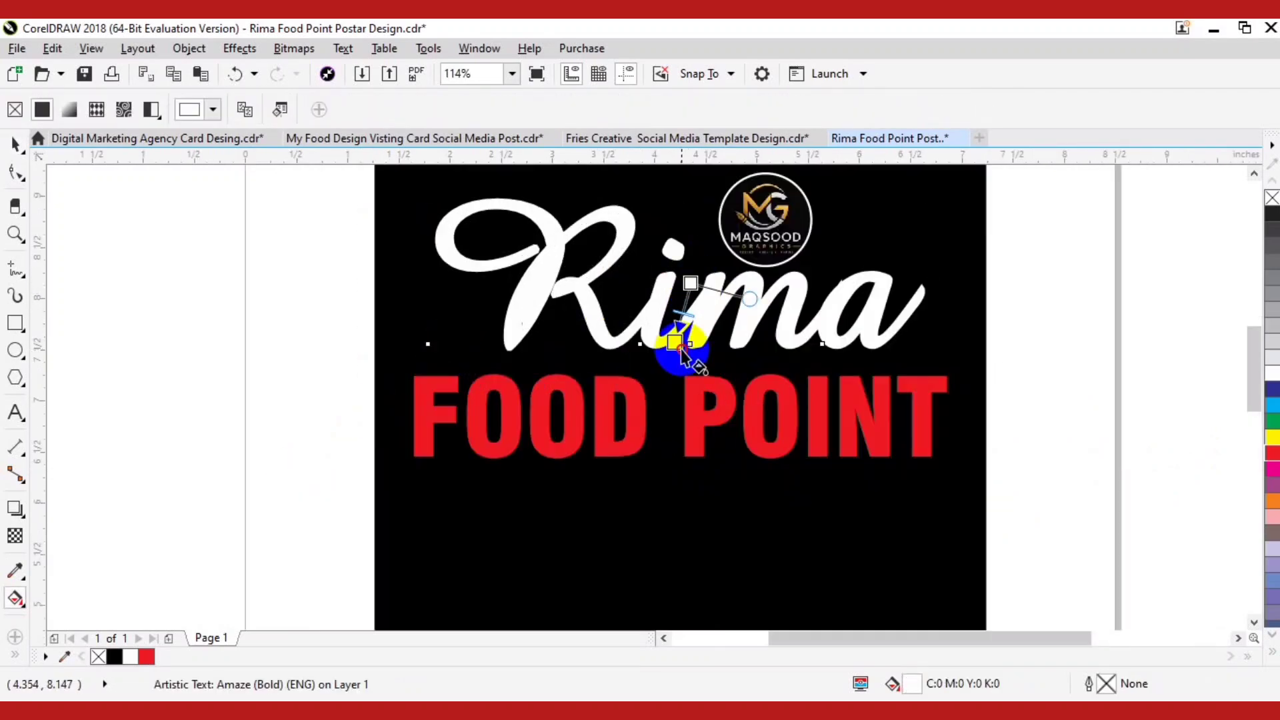
mouse_move(681, 350)
mouse_down()
mouse_move(630, 293)
mouse_move(691, 350)
mouse_up()
click(690, 283)
click(1272, 437)
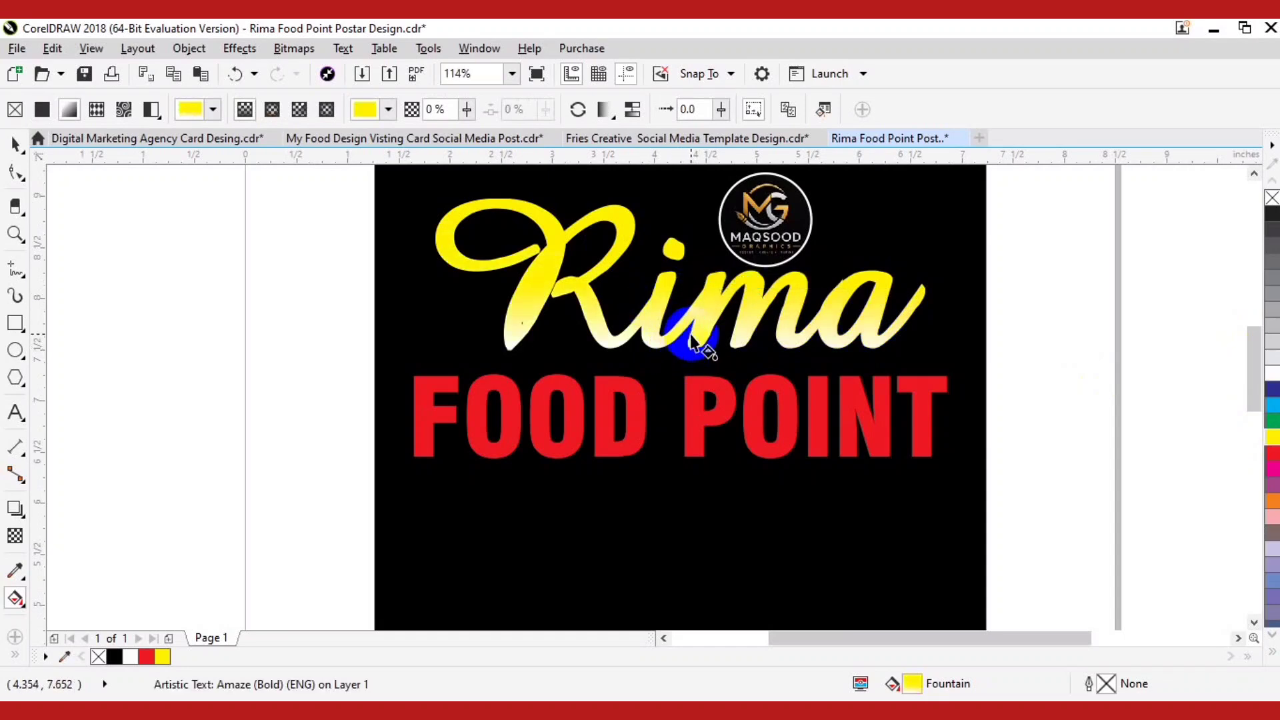
key(space)
Step: Narrow the "FOOD POINT" text slightly so it fits under "Rima"
click(694, 409)
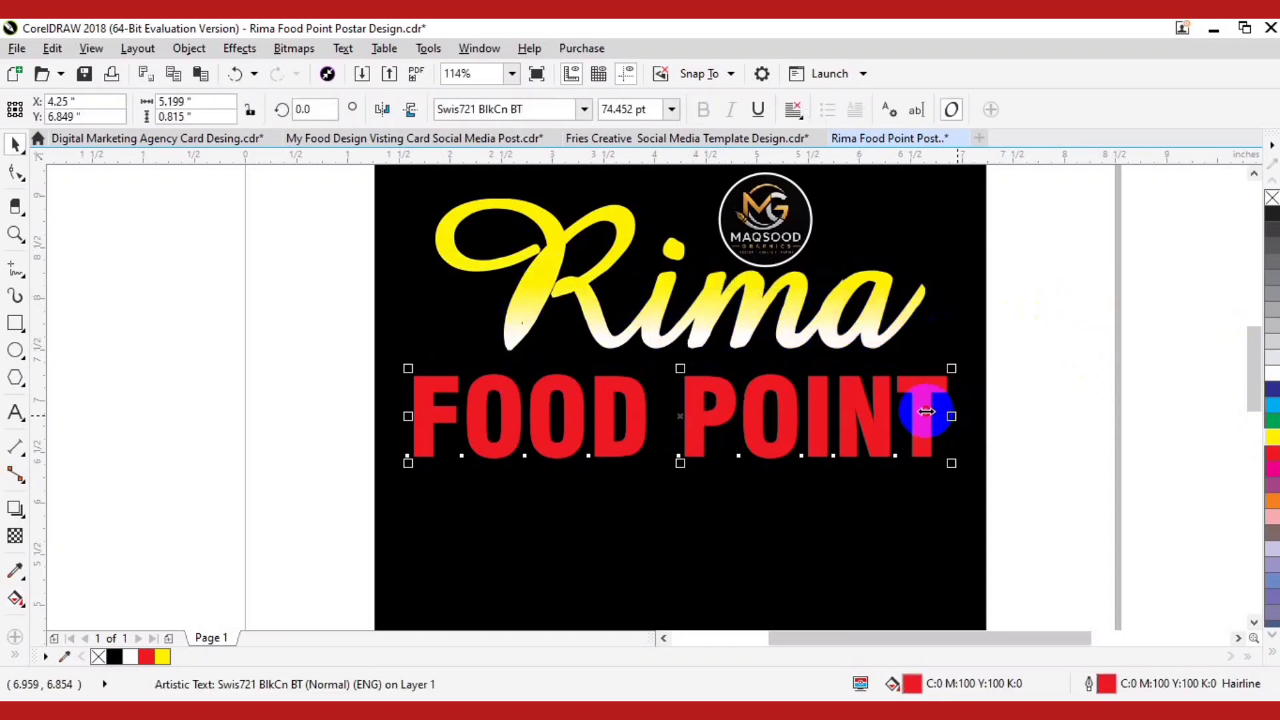
drag(953, 415, 926, 411)
click(738, 503)
click(1041, 395)
Step: Draw a rectangle about 2.1 by 1.7 in beside the page and convert it to curves
scroll(743, 353, down, 2)
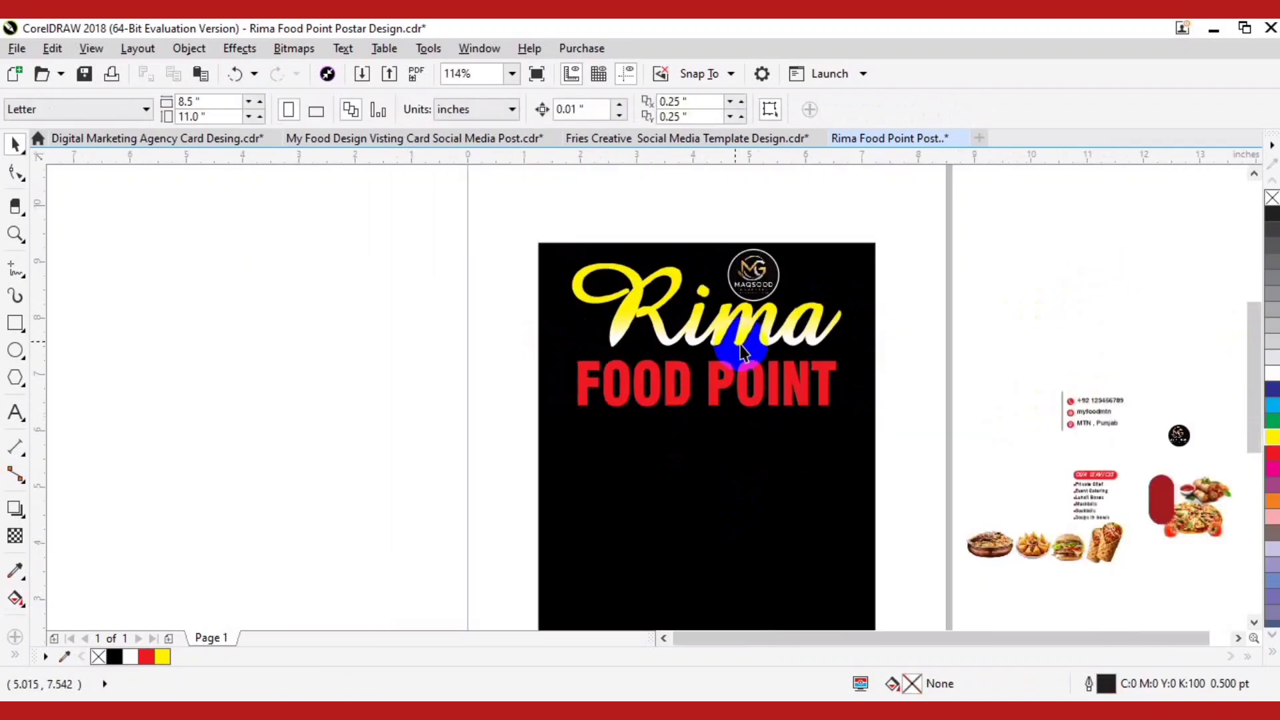
drag(743, 353, 646, 341)
click(14, 324)
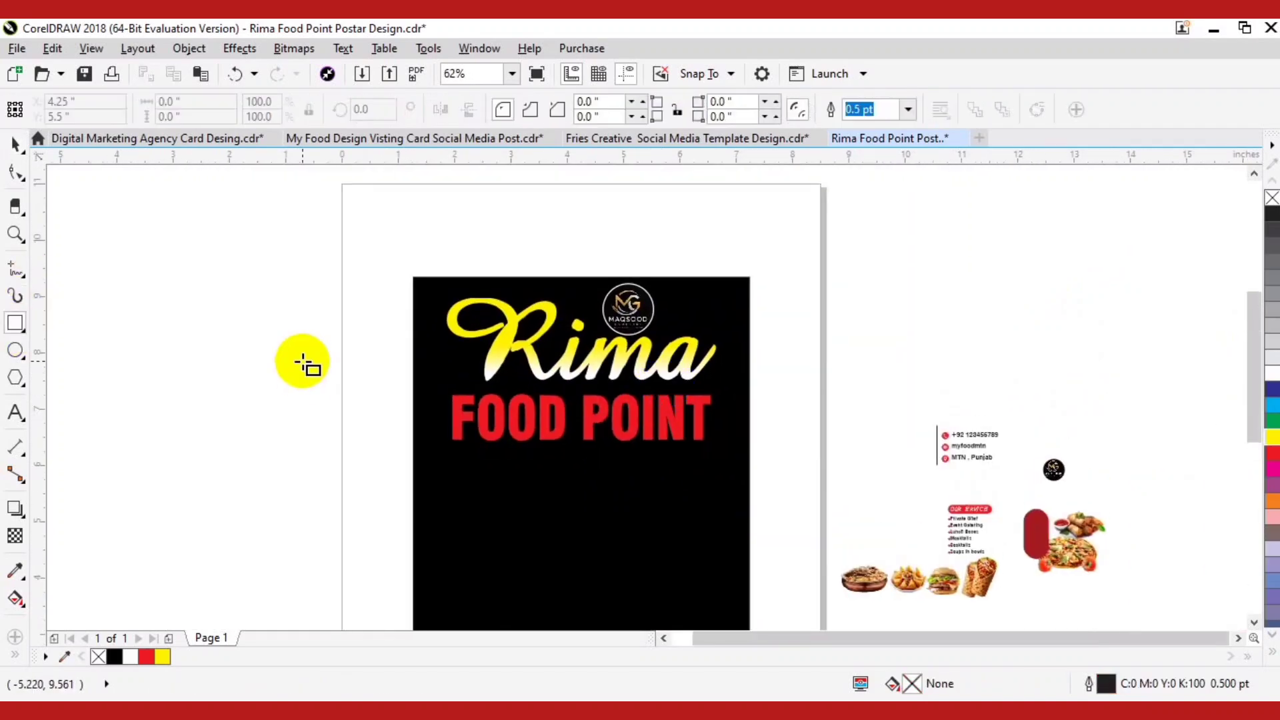
drag(210, 316, 326, 411)
key(ctrl+q)
key(F10)
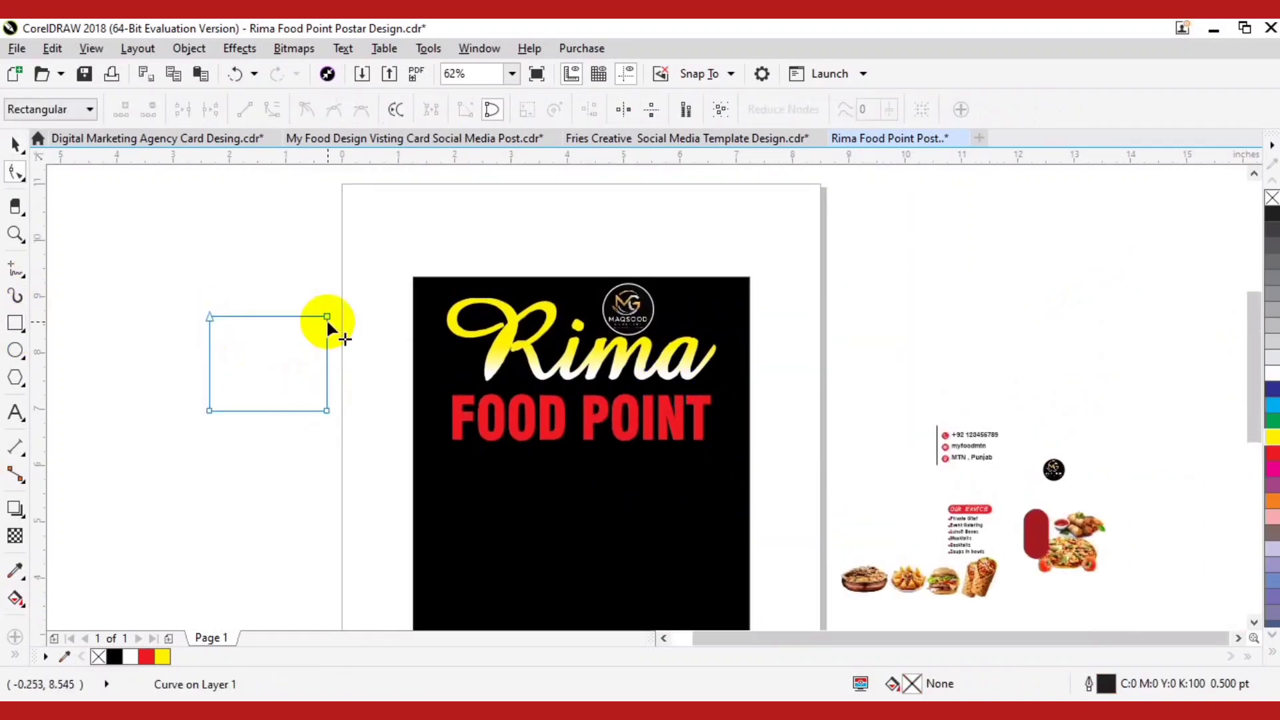
Step: Delete the rectangle's upper-right node and bend the resulting diagonal into an S-shaped curve
click(259, 356)
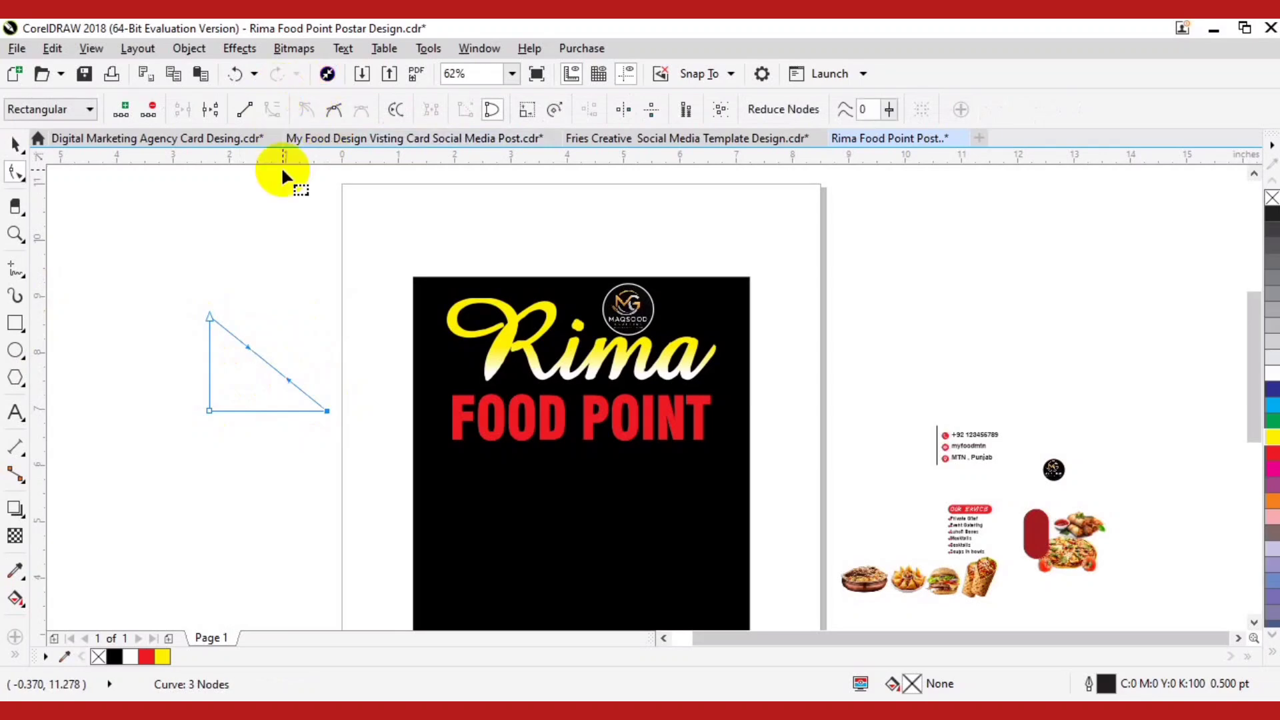
drag(246, 357, 215, 404)
key(space)
Step: Move the curved shape to the poster's upper-right corner, colour it yellow, and mirror it vertically and horizontally
drag(310, 370, 701, 292)
click(162, 657)
right_click(162, 657)
click(468, 110)
click(441, 109)
Step: Apply a fountain fill to the corner shape, from orange at the top to yellow at the bottom
key(F2)
drag(905, 210, 380, 528)
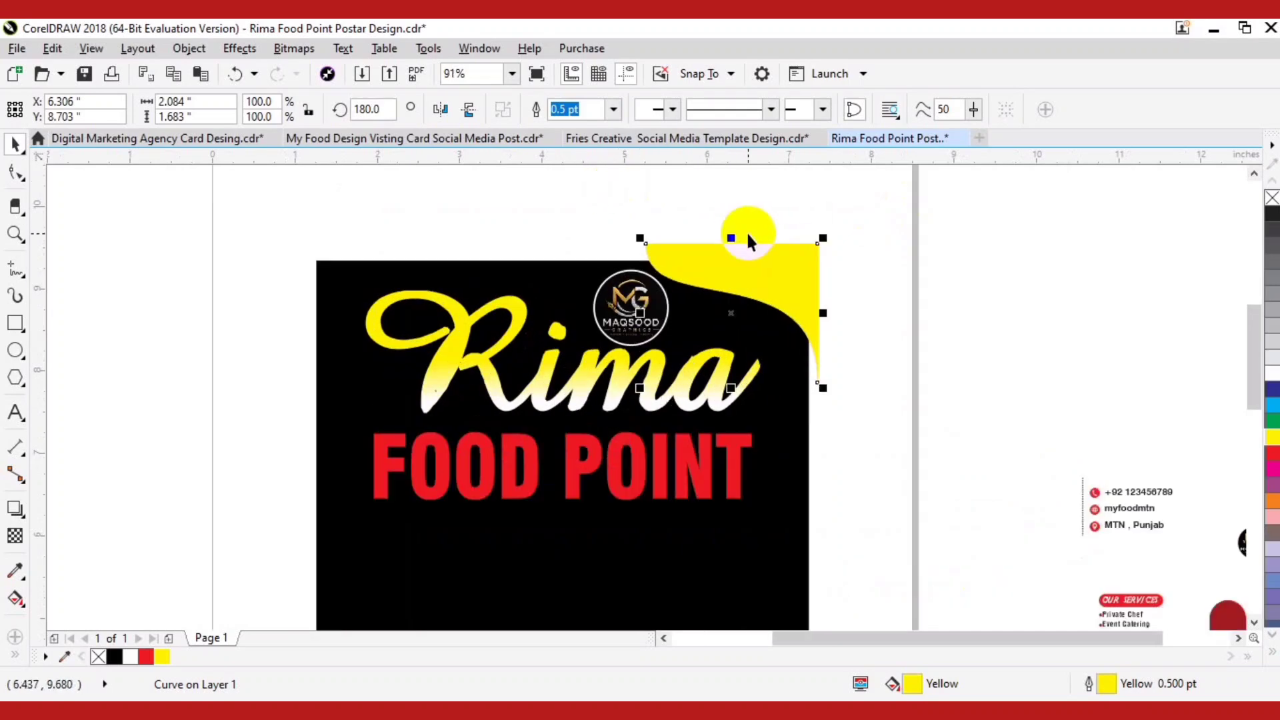
key(F2)
drag(892, 186, 508, 458)
key(g)
drag(758, 283, 729, 383)
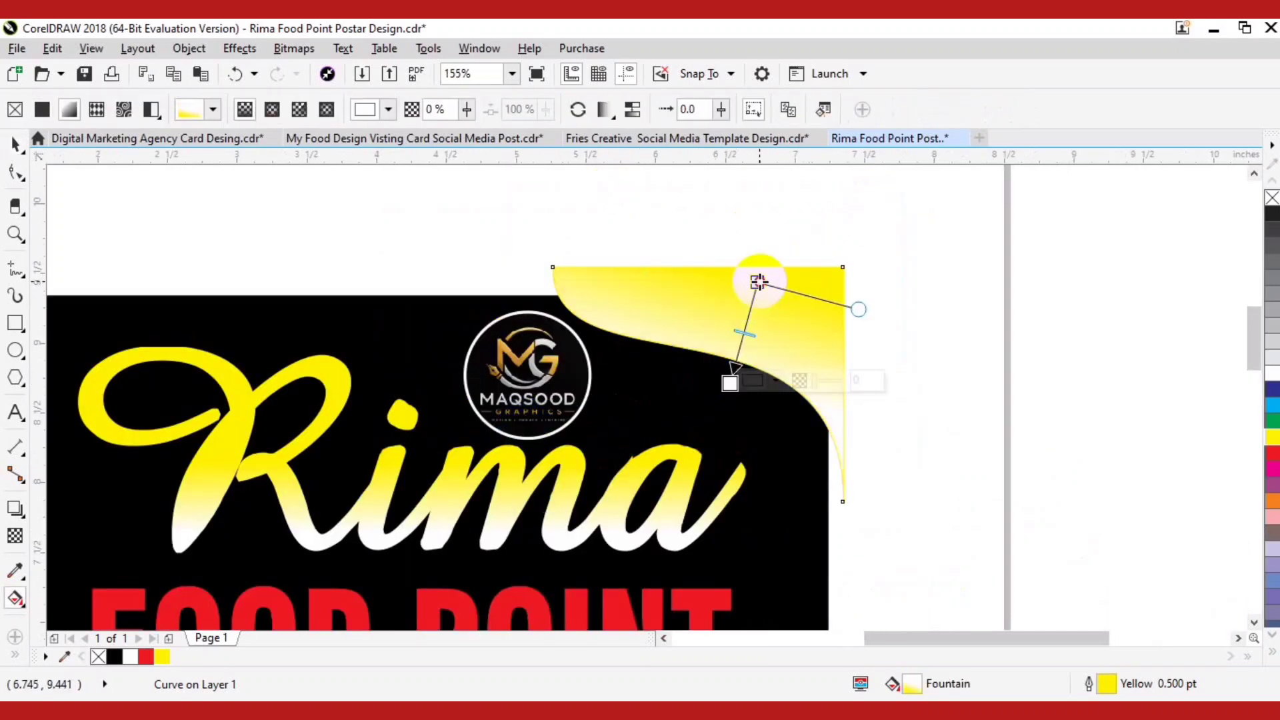
click(1275, 502)
click(730, 383)
click(162, 656)
key(space)
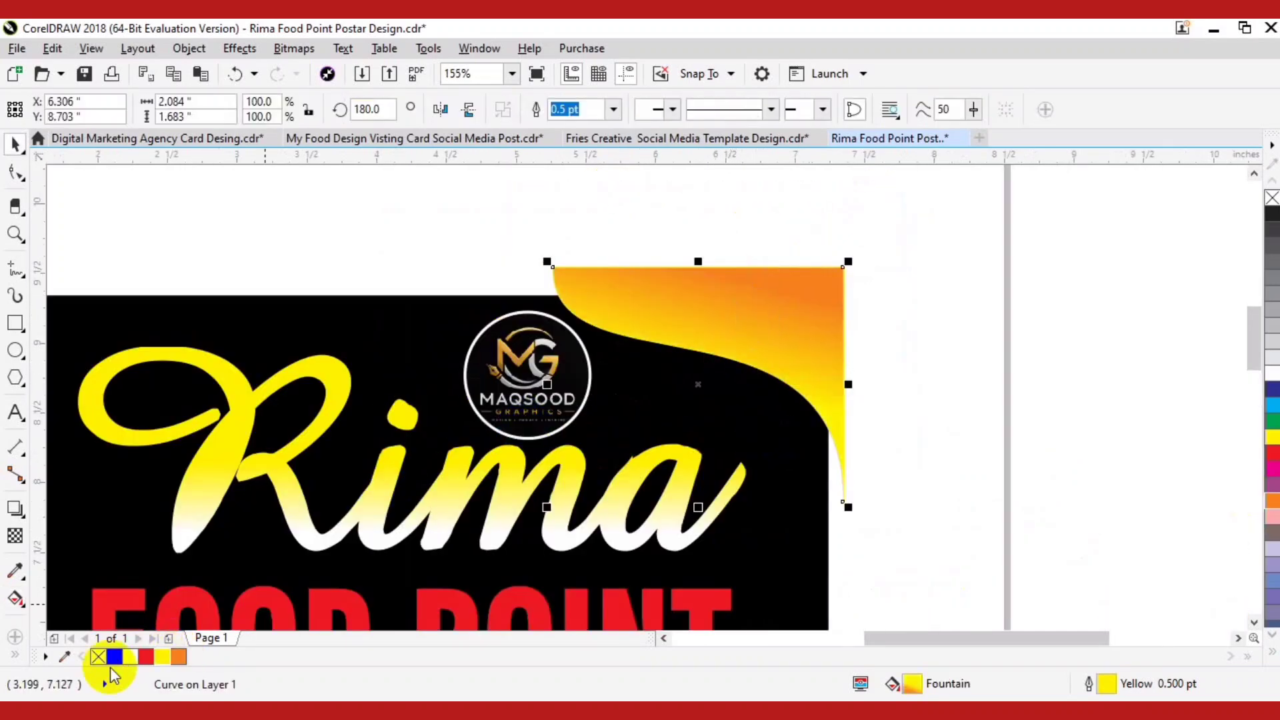
Step: Remove the corner shape's outline and shorten its gradient so the yellow begins higher
right_click(101, 659)
key(space)
drag(731, 383, 745, 338)
key(space)
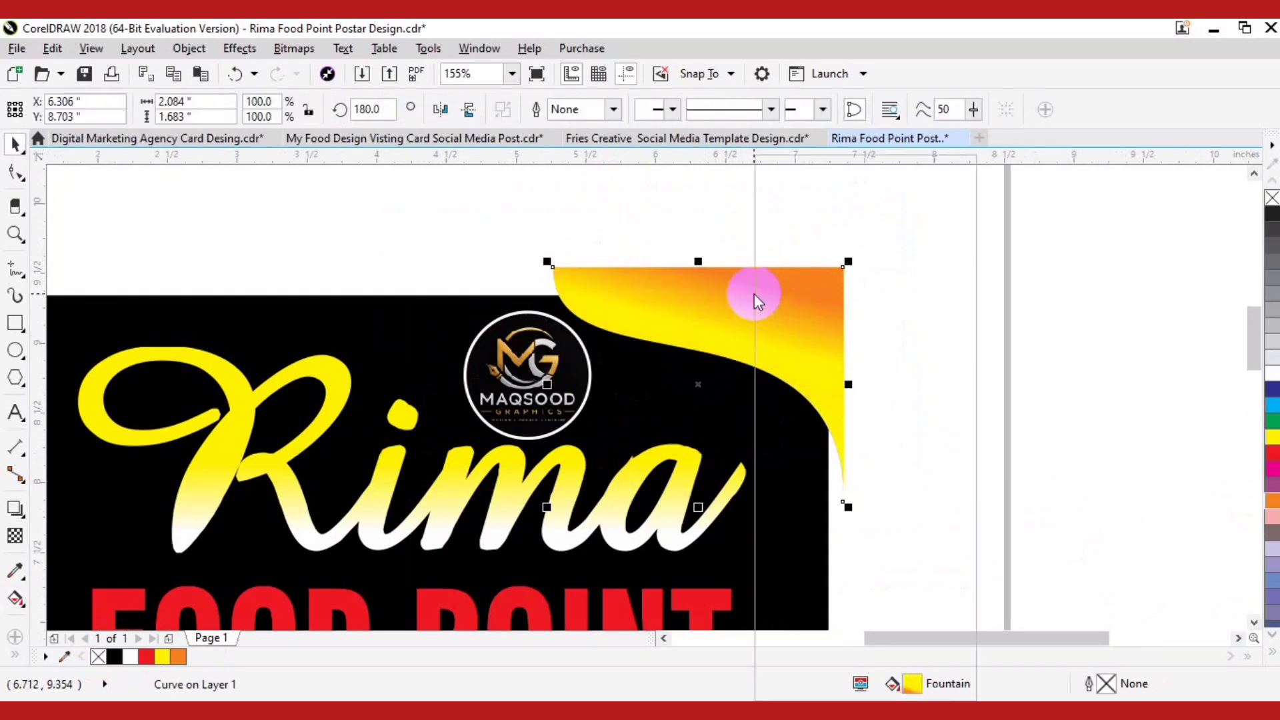
Step: PowerClip the corner shape inside the black rectangle and stretch the clipped shape slightly taller
right_click(754, 294)
click(809, 166)
click(777, 429)
ctrl+click(693, 537)
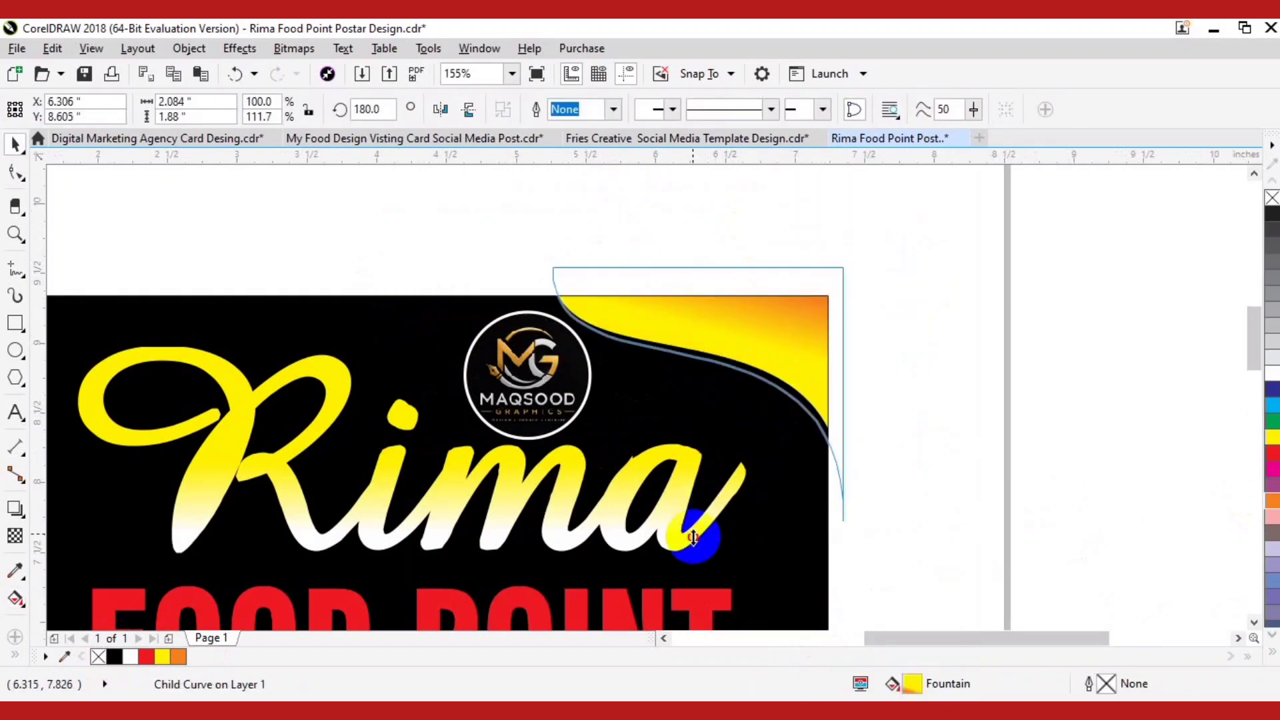
drag(694, 537, 688, 568)
Step: Shrink the round logo slightly and shift it to sit above the "i" and "m" of "Rima"
click(589, 385)
drag(600, 301, 580, 323)
drag(530, 383, 504, 370)
Step: Group the logo with the "Rima" and "FOOD POINT" texts and centre the group on the black rectangle
click(722, 265)
scroll(620, 266, down, 2)
drag(702, 379, 722, 306)
click(673, 340)
drag(791, 220, 352, 555)
key(ctrl+g)
shift+click(404, 513)
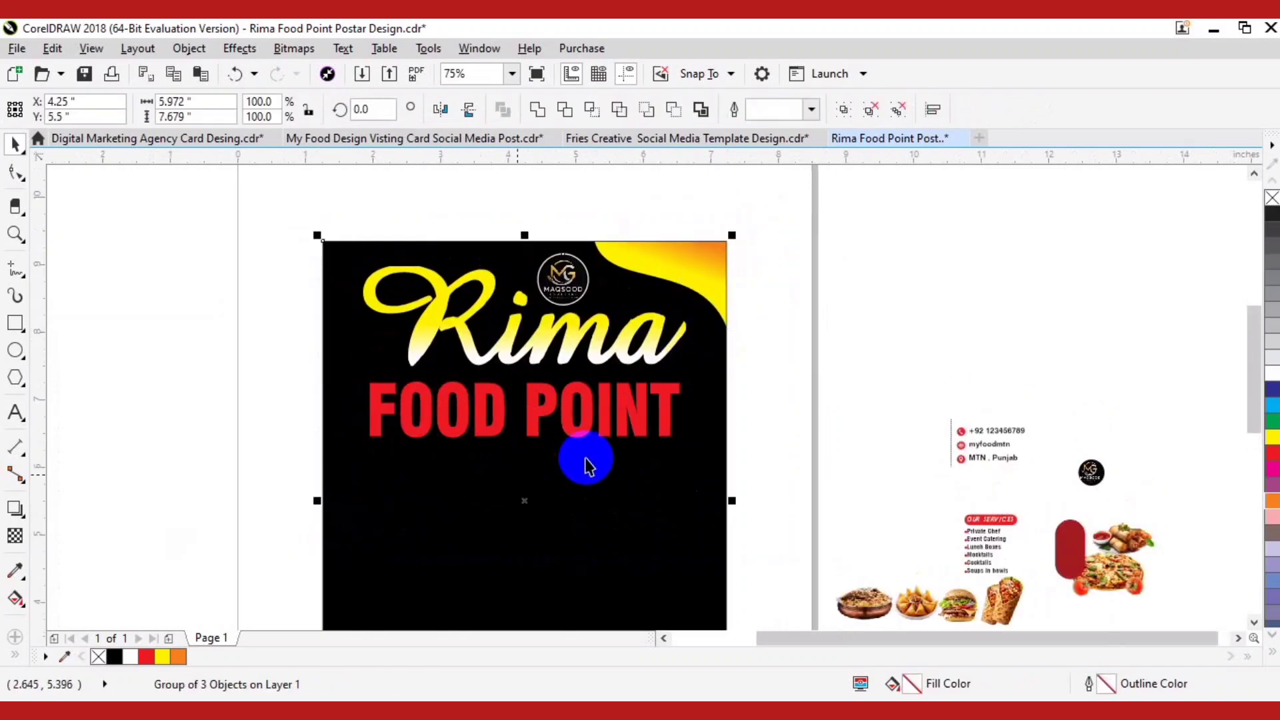
click(763, 541)
Step: Place the pizza image on the right side of the poster below "FOOD POINT" and bring it to the front
drag(722, 408, 726, 344)
drag(1112, 505, 512, 547)
key(shift+Page_Up)
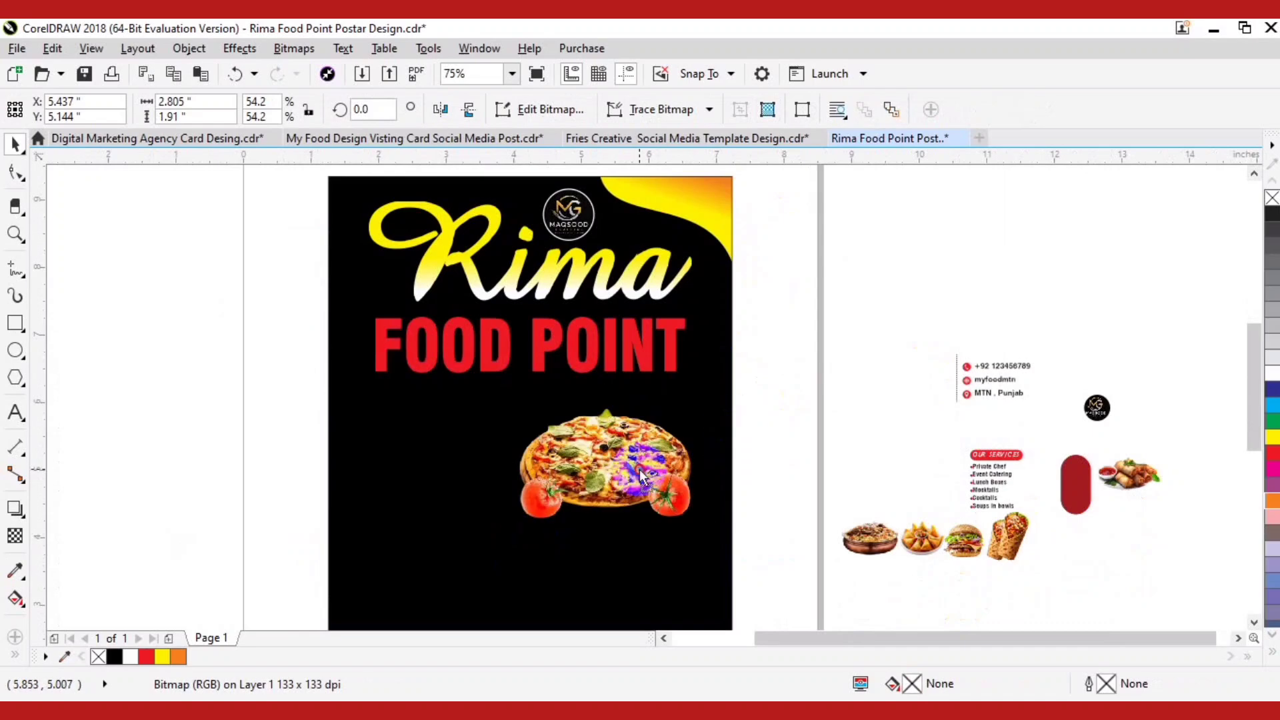
drag(659, 456, 680, 458)
Step: Draw a rectangle about 6.76 by 1.43 in across the poster's bottom edge and colour it red
click(16, 324)
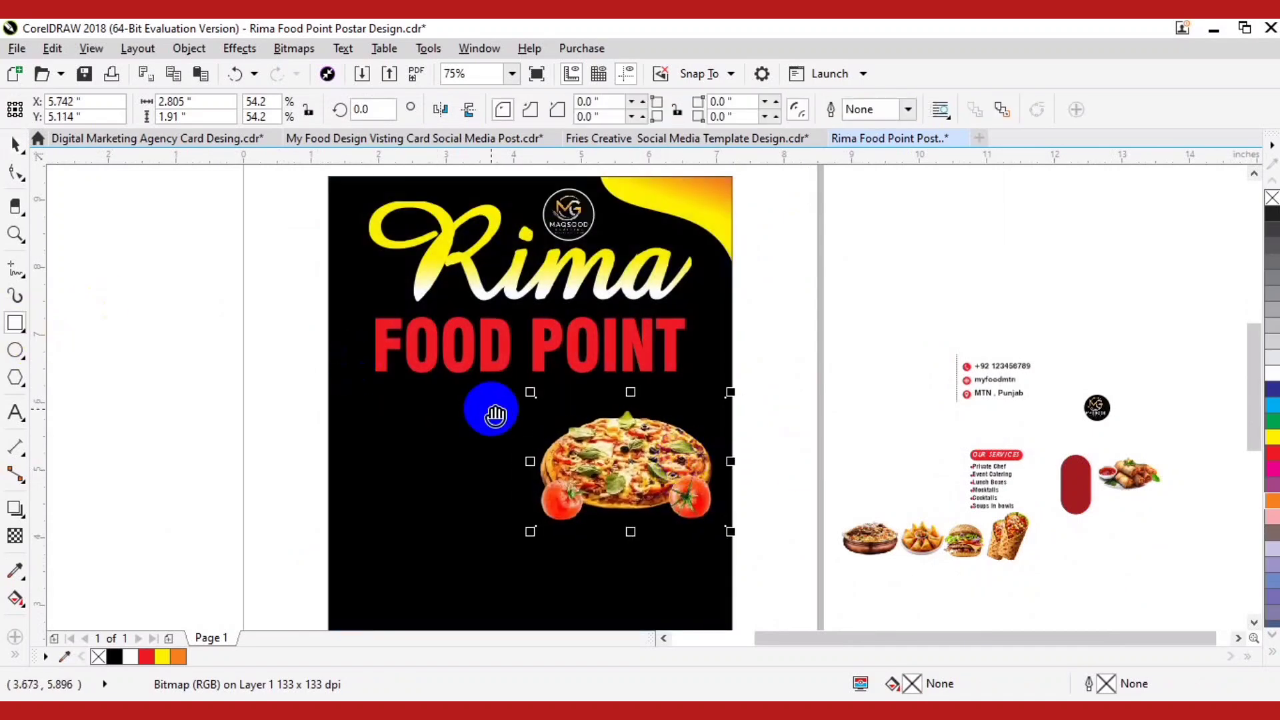
scroll(493, 374, down, 3)
drag(294, 482, 751, 579)
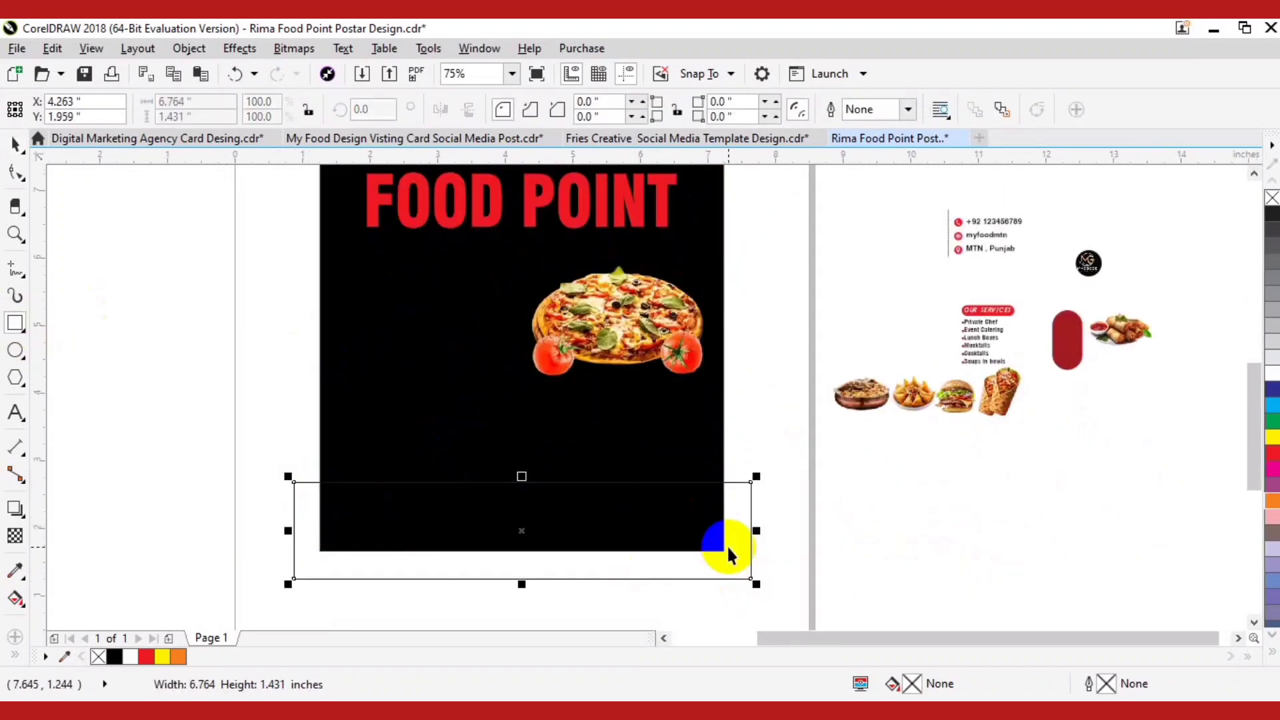
scroll(523, 537, up, 1)
click(146, 657)
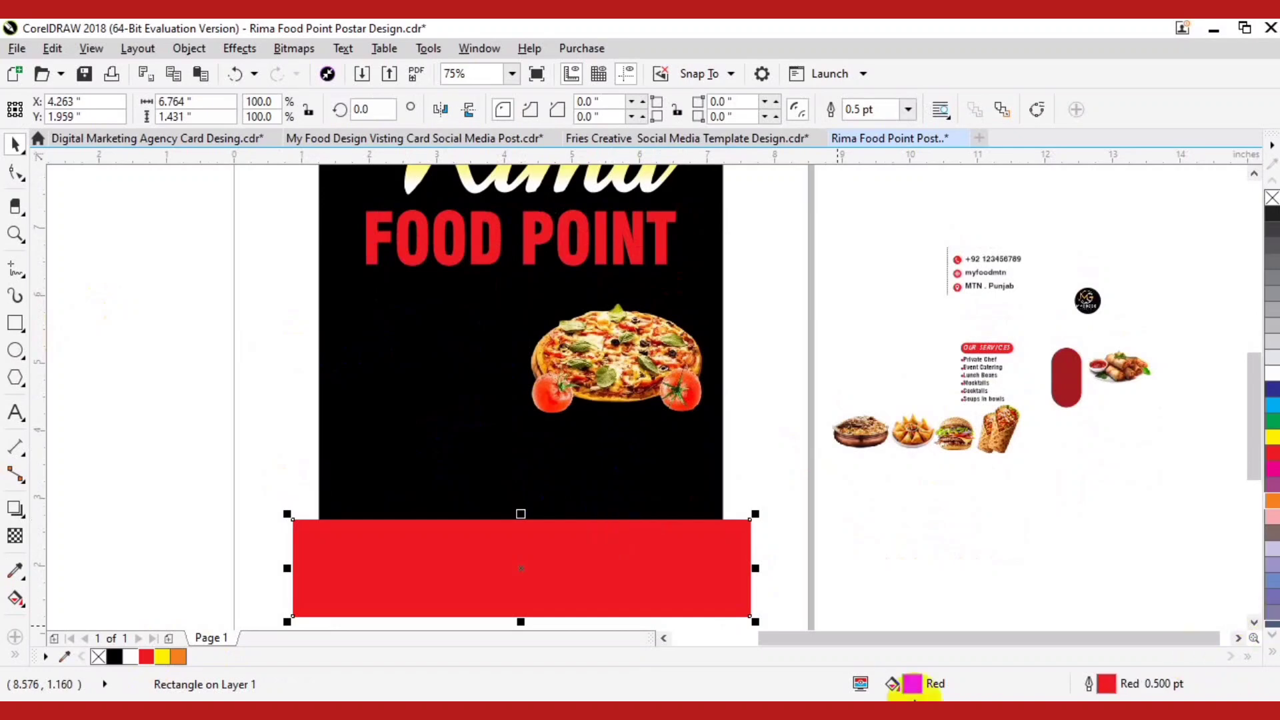
Step: Change the bottom bar's fill to dark red, C27 M100 Y100 K35, and remove its outline
double_click(912, 683)
click(486, 360)
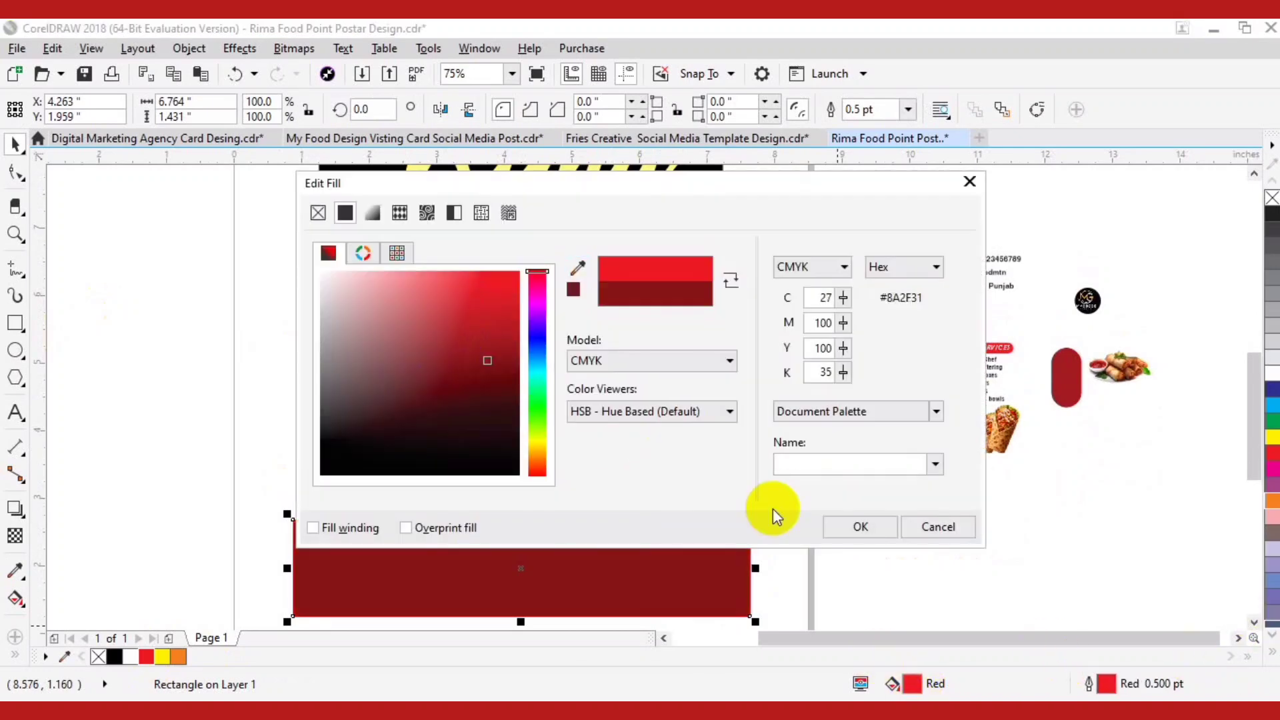
click(861, 529)
right_click(98, 657)
click(463, 559)
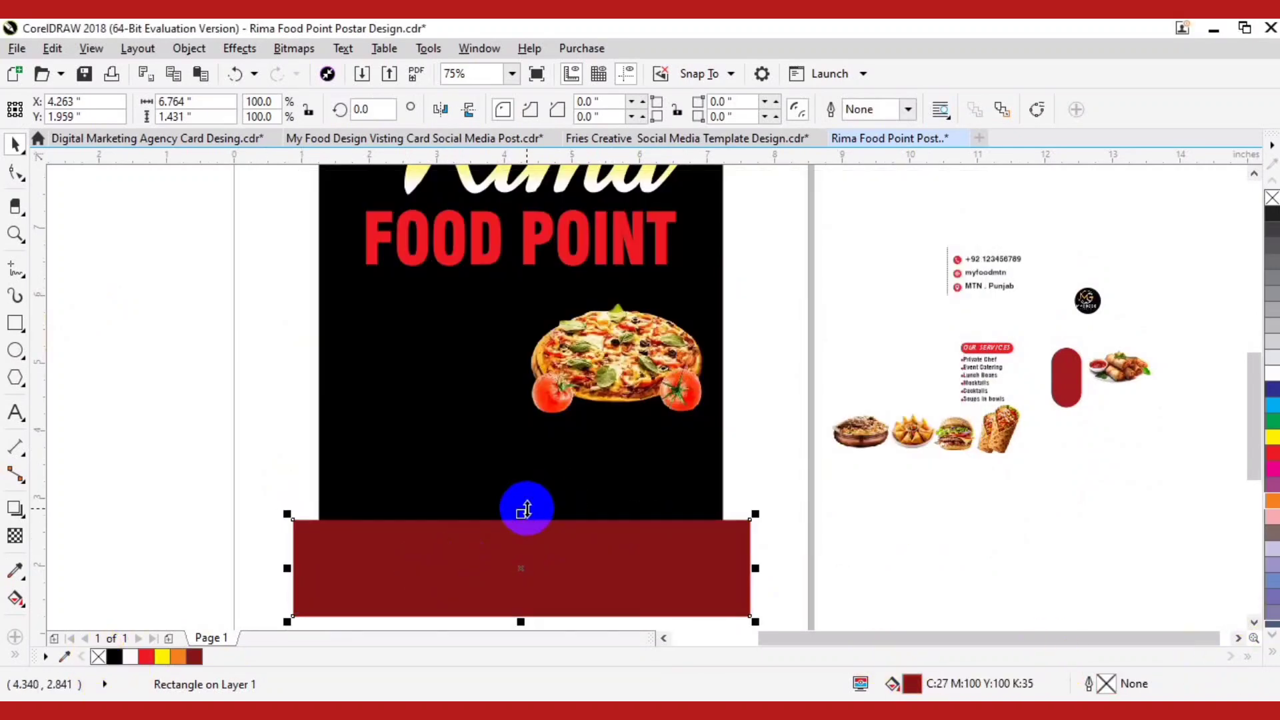
Step: Create a taller duplicate of the dark red bar, about 1.6 in high, and fill it red
drag(525, 510, 530, 498)
click(147, 657)
drag(223, 462, 819, 598)
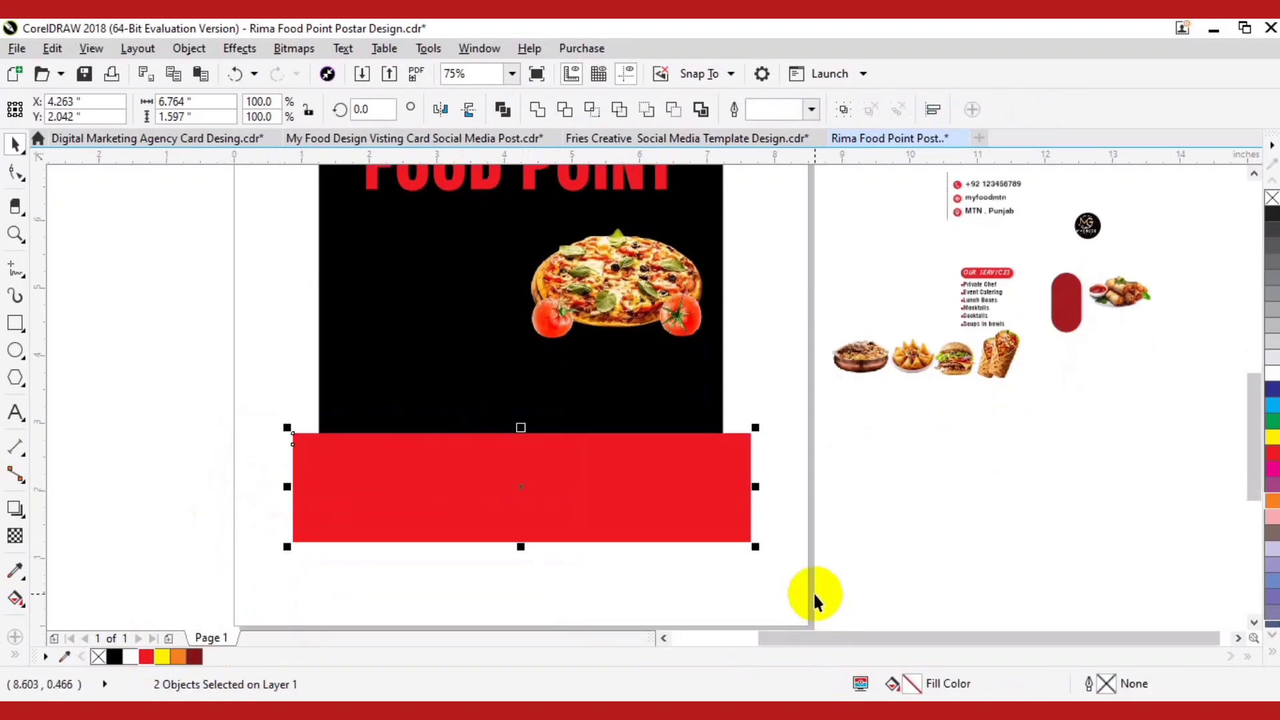
click(814, 593)
Step: Send the red bar behind the dark red one and nudge it down, leaving a thin red strip above
click(630, 494)
mouse_move(546, 465)
mouse_down()
mouse_move(547, 491)
mouse_move(551, 460)
mouse_up()
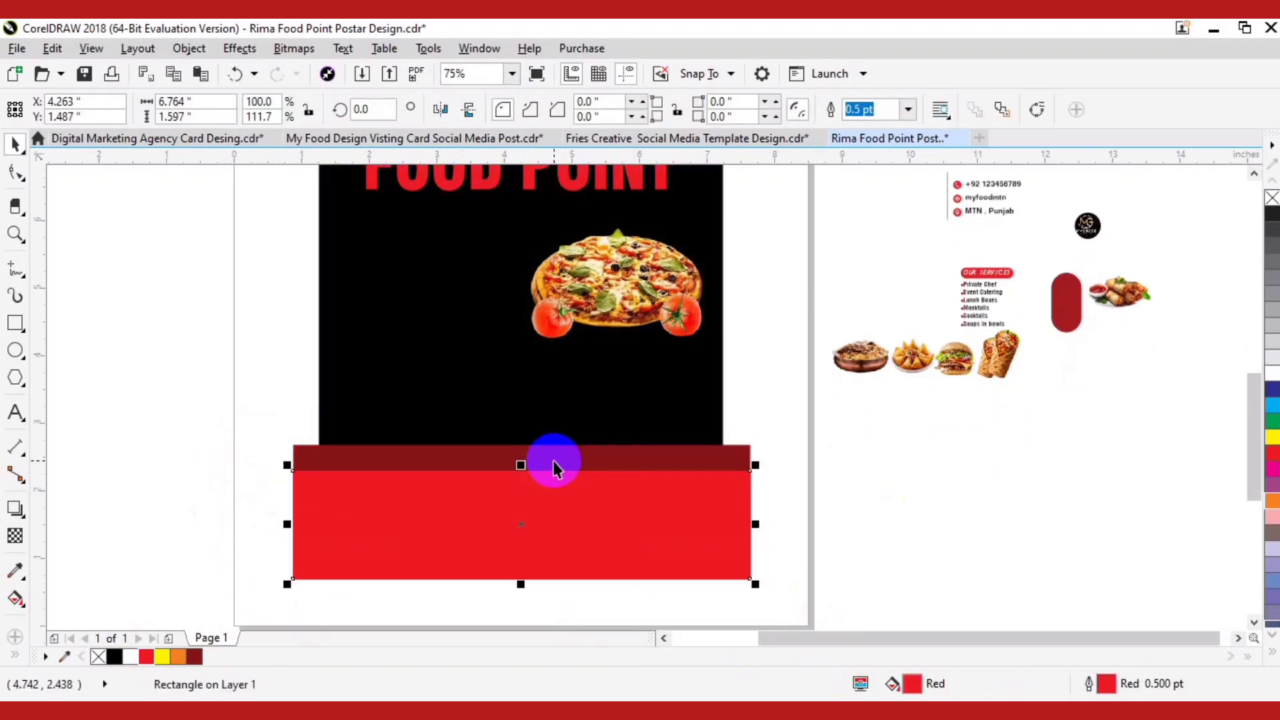
key(shift+Page_Down)
key(Down)
key(Down)
key(Down)
key(Down)
key(Down)
key(Down)
key(Down)
key(Down)
key(Down)
key(Down)
key(Down)
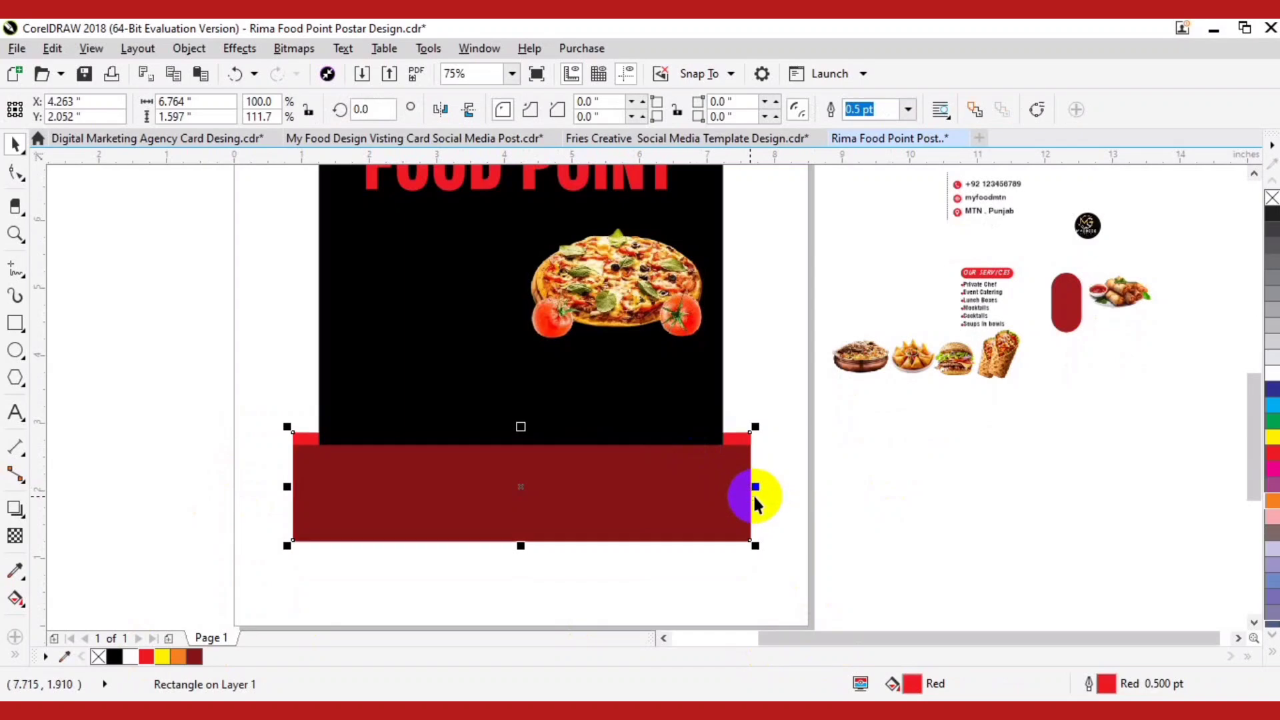
Step: Group the two bottom bars and PowerClip the group inside the black rectangle
drag(246, 587, 612, 481)
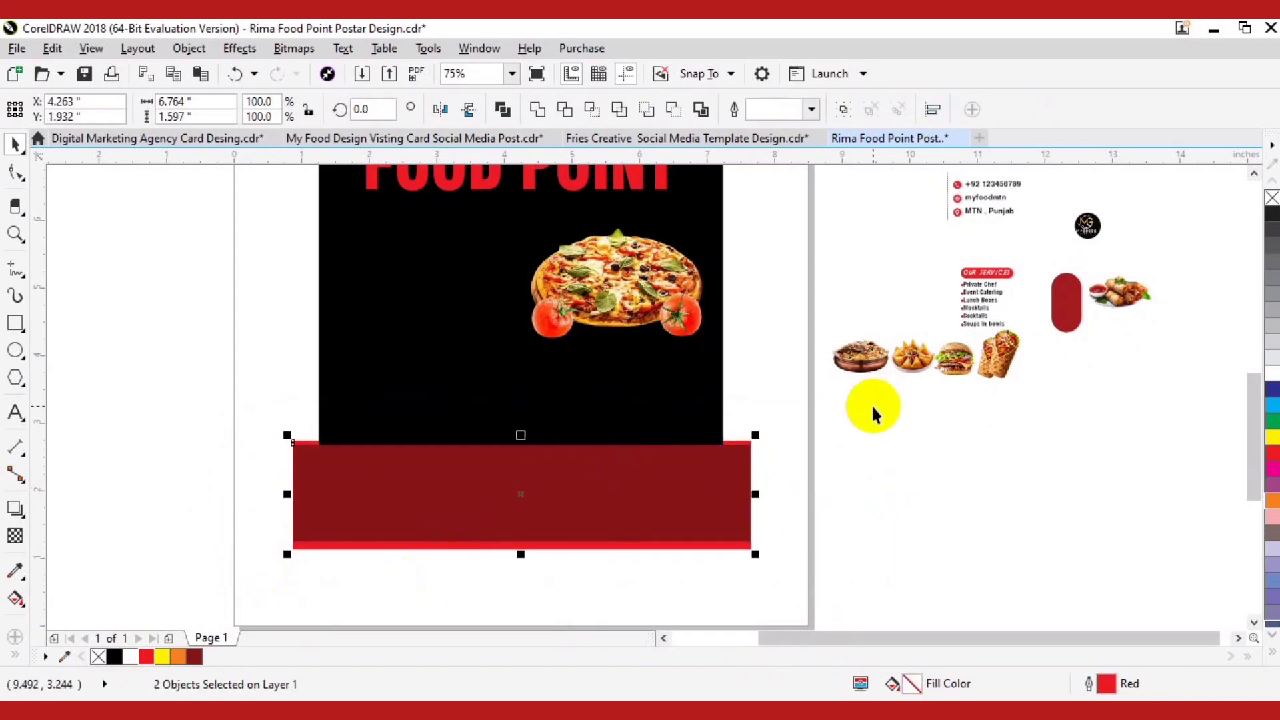
key(ctrl+g)
right_click(625, 452)
click(611, 406)
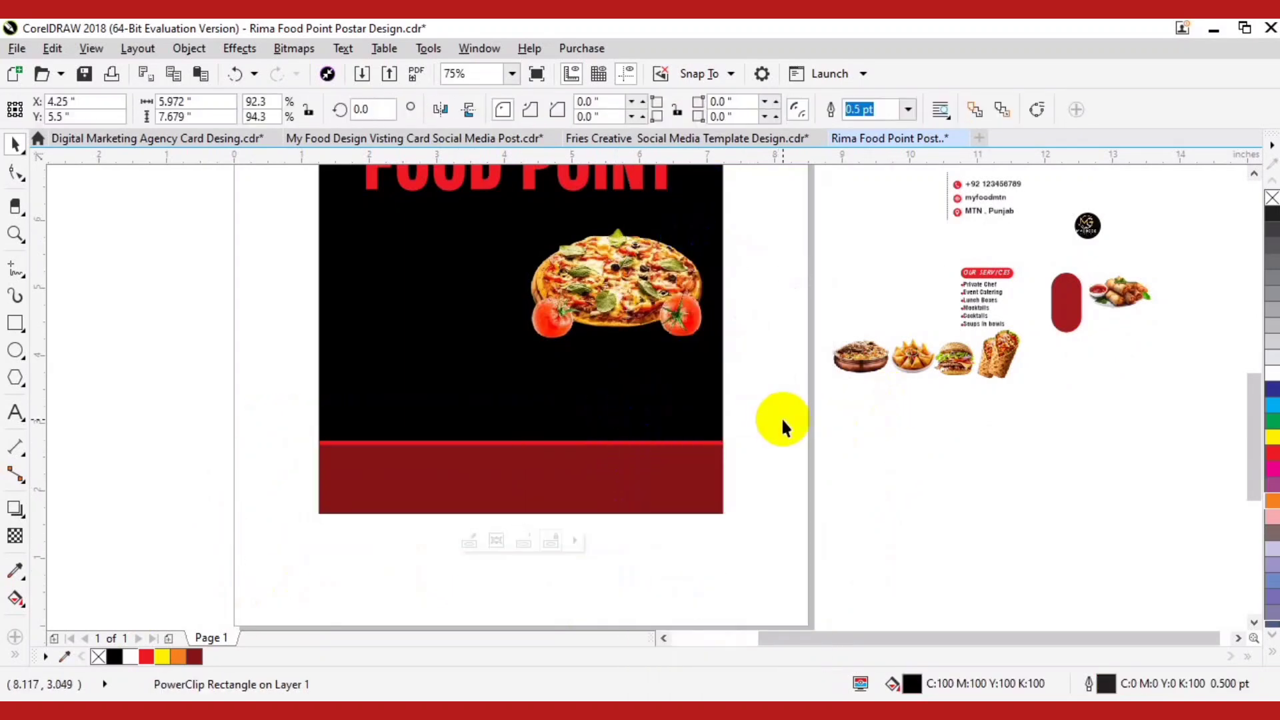
Step: Draw a fully rounded vertical rectangle over the pizza, about 2.4 in wide and 4.6 in high, and fill it yellow
scroll(773, 453, up, 2)
click(570, 360)
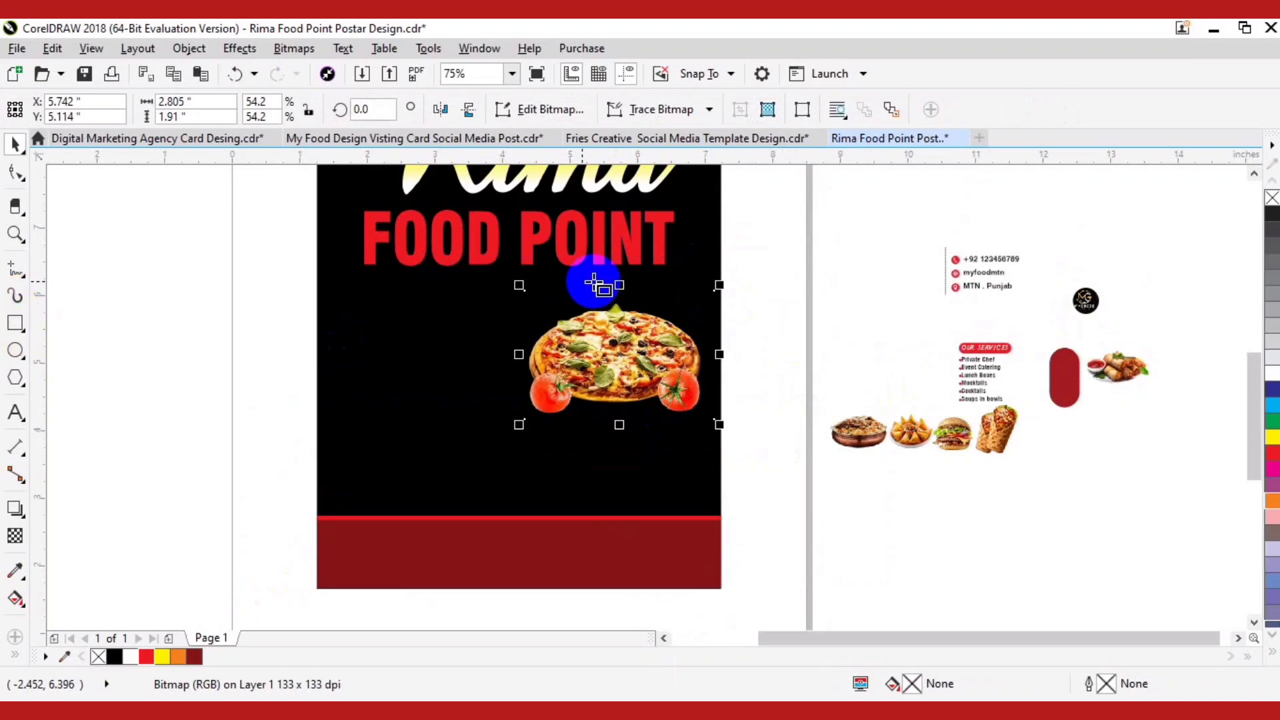
drag(533, 270, 599, 443)
drag(620, 515, 619, 593)
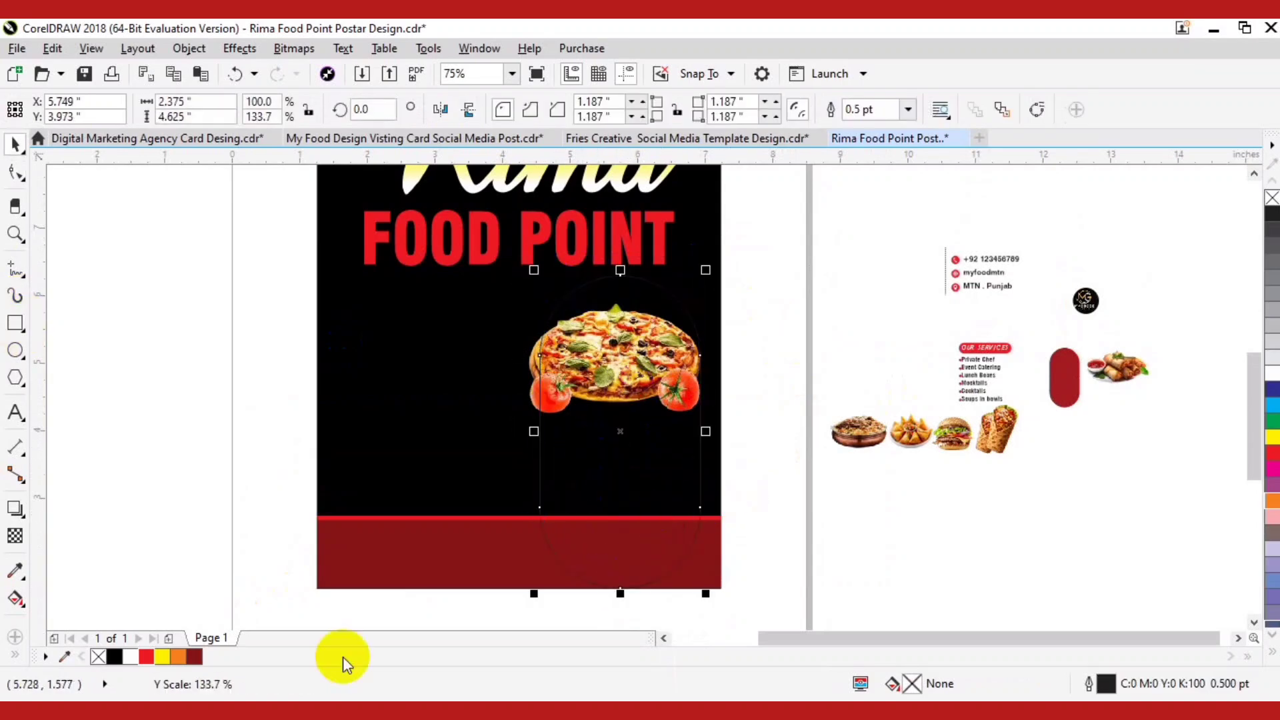
click(169, 656)
Step: PowerClip the yellow rounded shape inside the black rectangle and send it behind the bottom bars
right_click(628, 337)
click(693, 163)
click(605, 422)
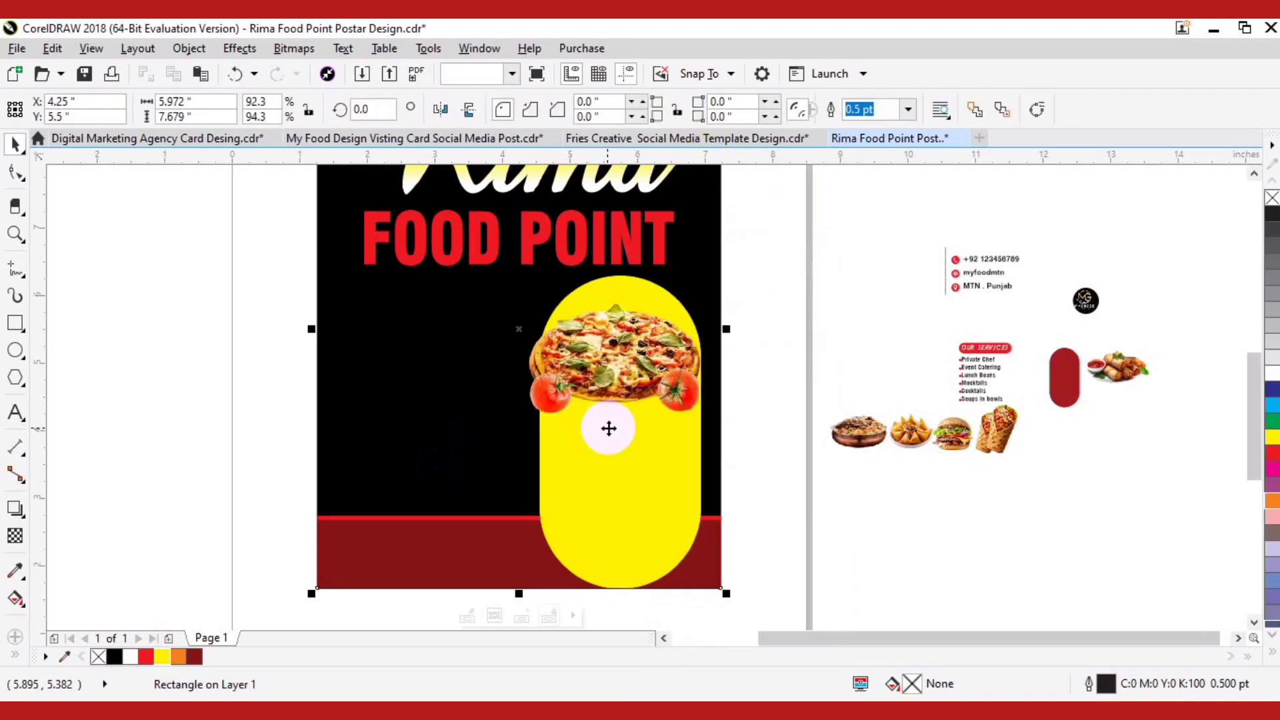
key(shift+Page_Down)
click(819, 460)
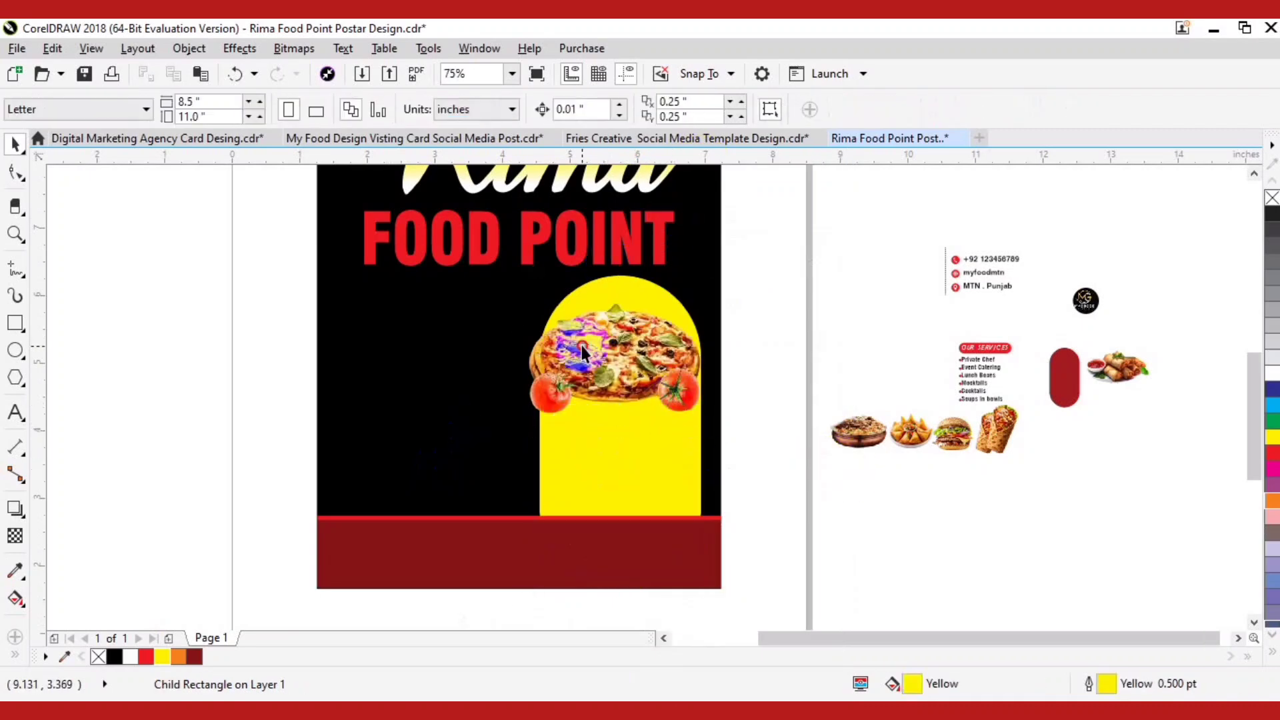
Step: Shrink the pizza image to about 2.35 in wide and centre it in the top of the yellow arch
click(587, 343)
drag(519, 425, 550, 404)
drag(657, 333, 646, 321)
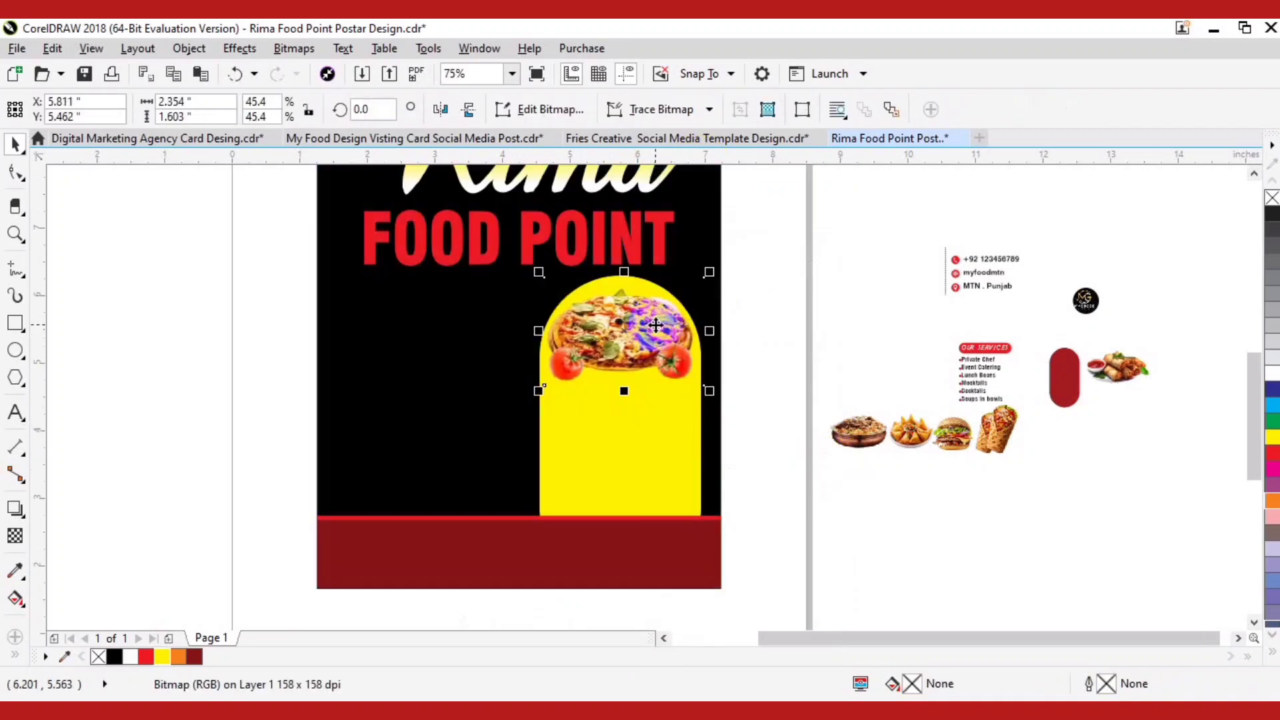
click(745, 365)
click(902, 494)
Step: Stretch the clipped yellow shape further down behind the bottom bars
ctrl+click(606, 457)
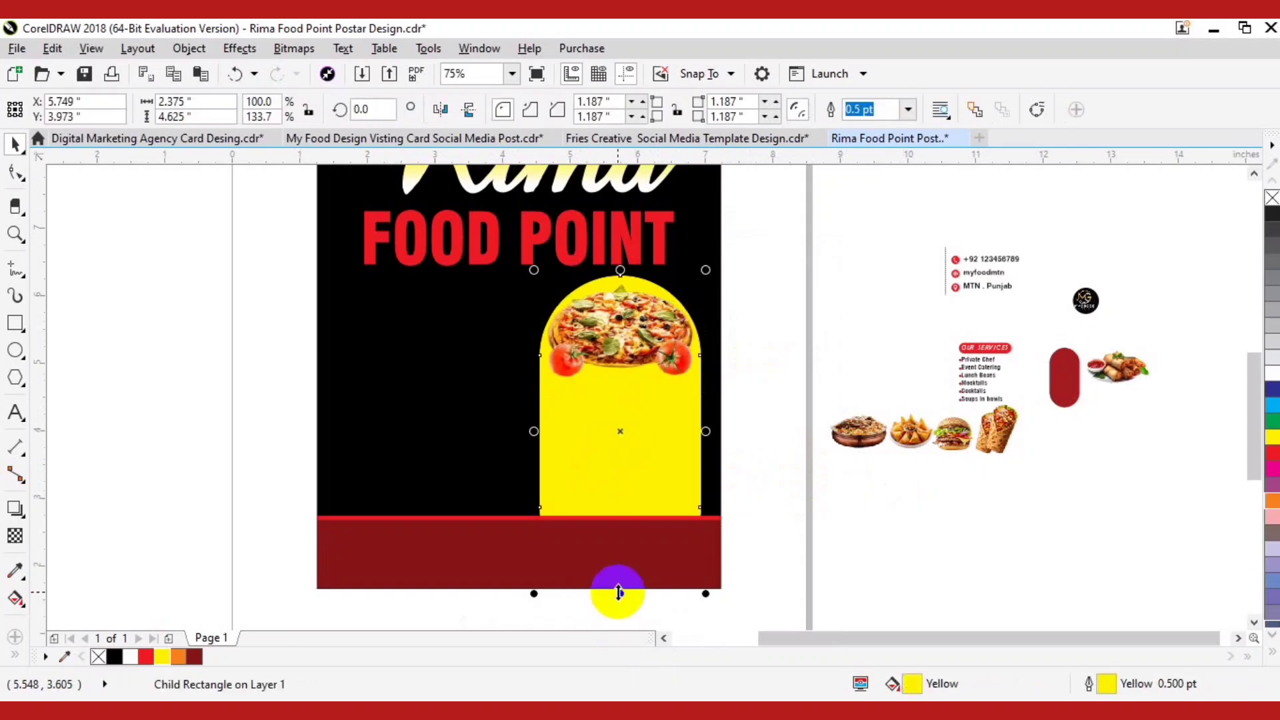
drag(620, 593, 620, 625)
click(879, 484)
Step: Move the spring rolls image onto the yellow arch below the pizza and stretch it vertically
drag(925, 435, 891, 512)
drag(1081, 422, 660, 413)
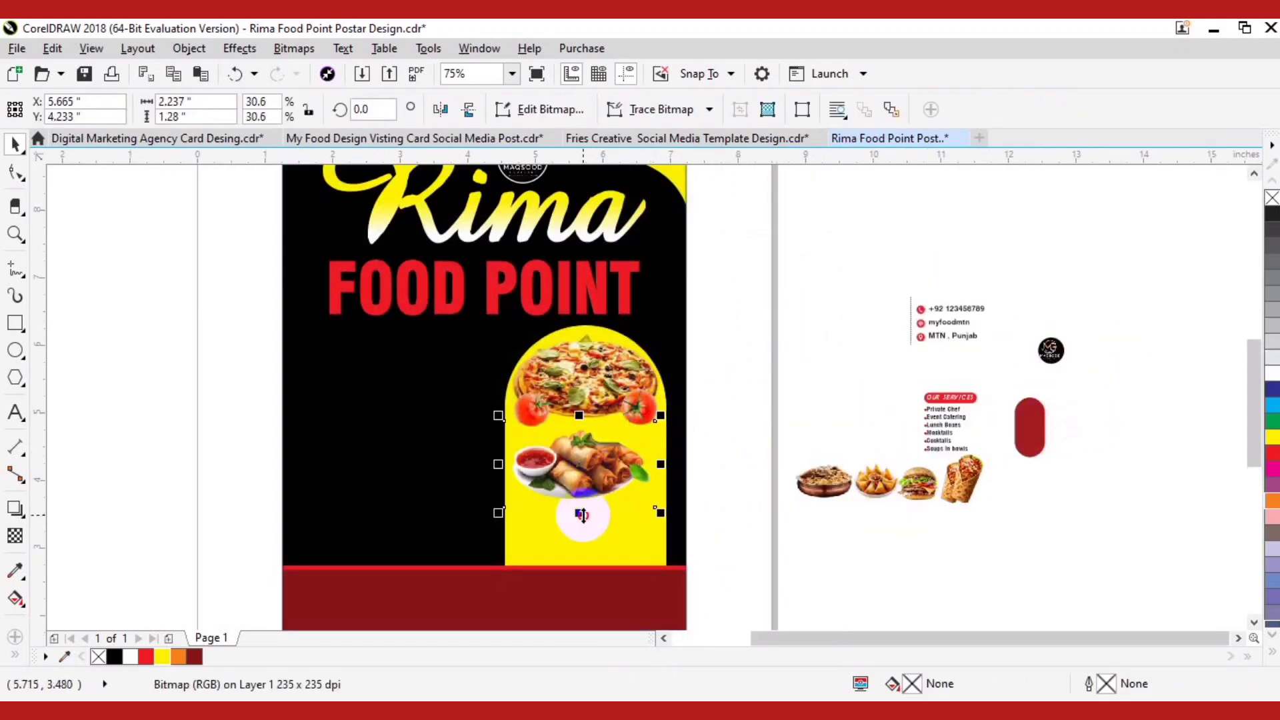
mouse_move(583, 515)
mouse_down()
mouse_move(583, 536)
mouse_move(599, 482)
mouse_move(587, 539)
mouse_move(717, 487)
mouse_move(583, 504)
mouse_up()
key(Escape)
Step: Stretch the clipped bottom bar group upward to about 1.9 in high
ctrl+click(660, 554)
click(854, 518)
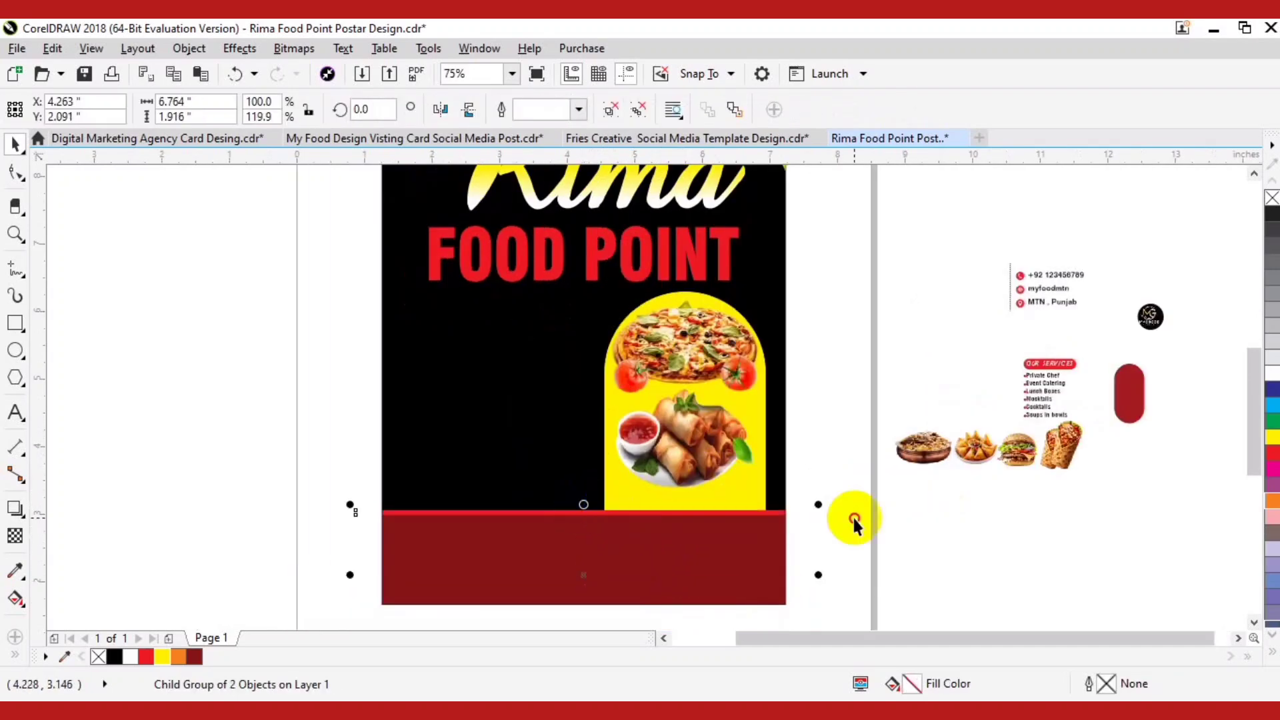
Step: Move the OUR SERVICES heading and list beside the yellow arch and enlarge them to about 2.5 in wide
scroll(857, 507, up, 3)
click(1052, 490)
drag(943, 445, 1084, 572)
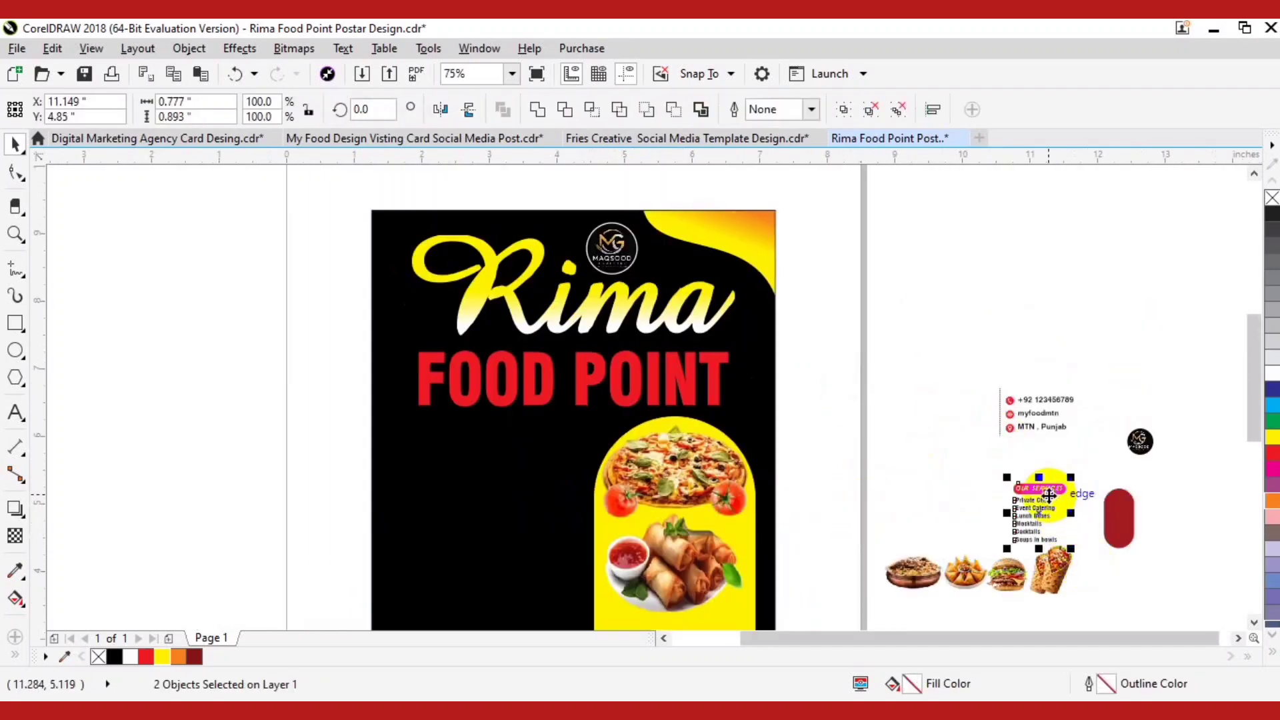
drag(1047, 491, 439, 438)
drag(515, 462, 594, 375)
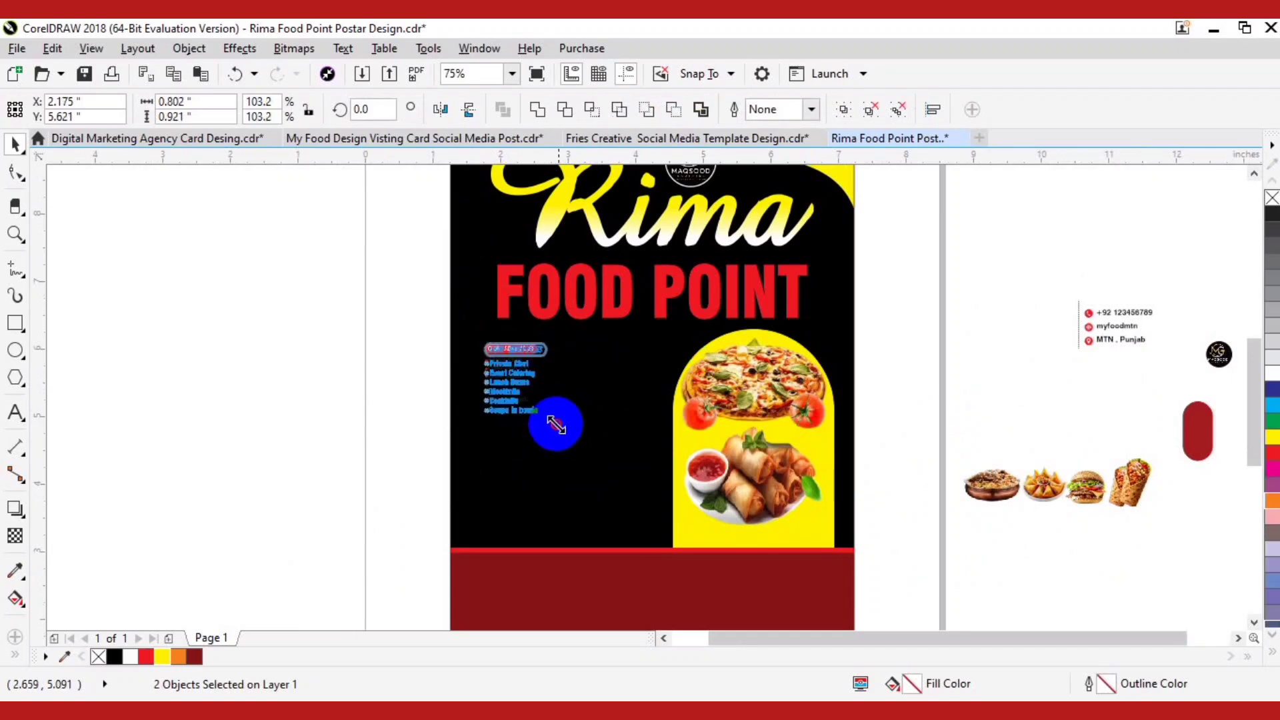
drag(556, 424, 667, 541)
drag(601, 363, 587, 362)
click(411, 421)
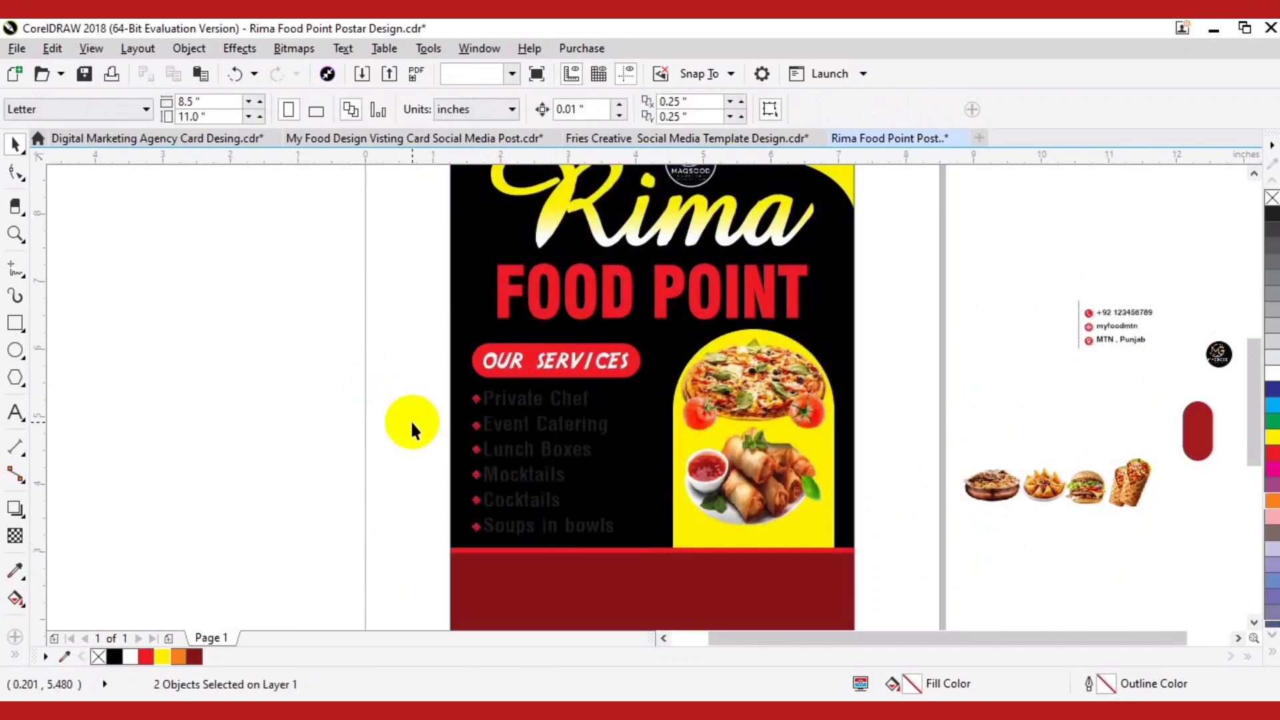
Step: Fill the services list with white and remove its outline
click(560, 399)
click(1269, 374)
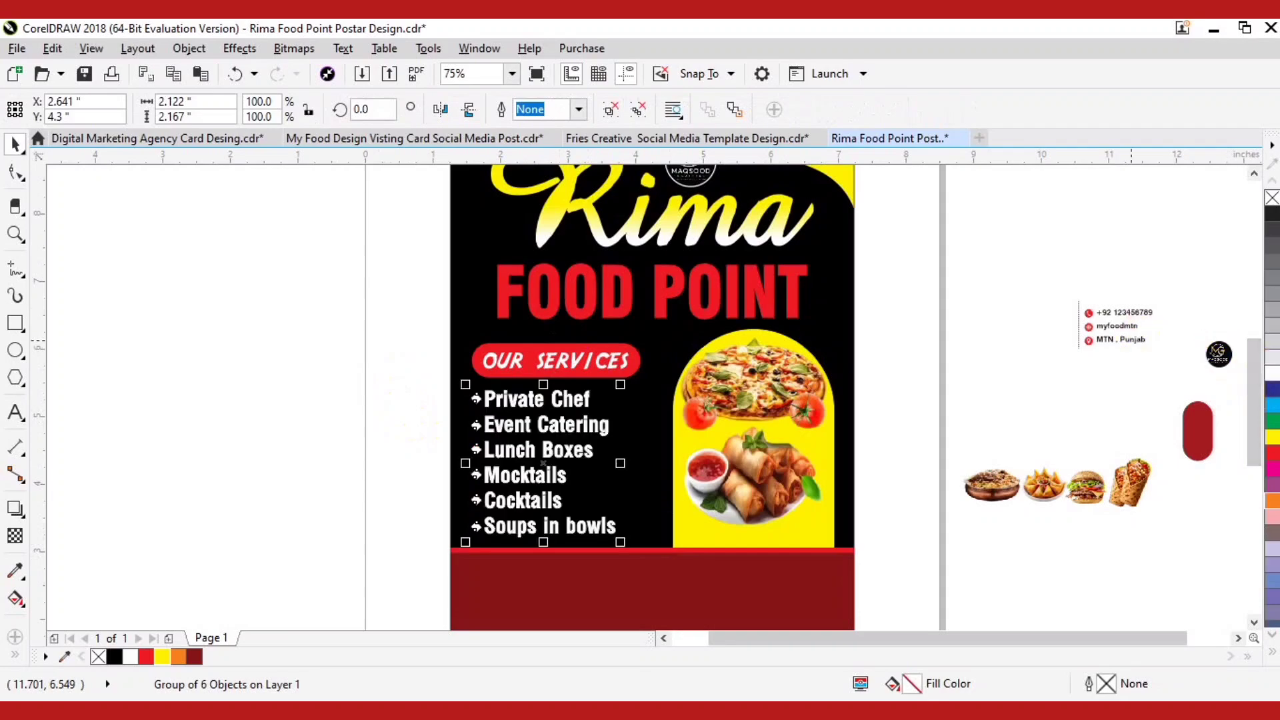
right_click(1270, 198)
click(270, 392)
Step: Change the rounded shape behind OUR SERVICES to a cyan fill
drag(447, 358, 856, 535)
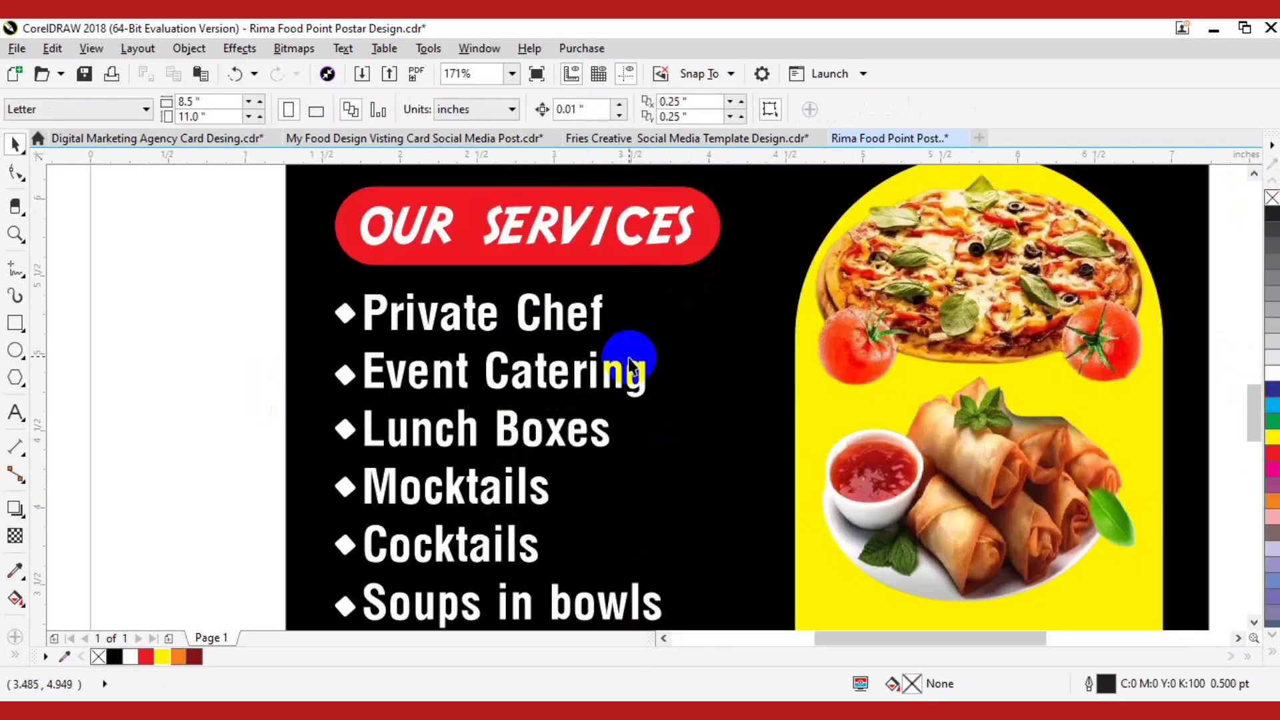
scroll(640, 347, up, 1)
ctrl+click(694, 312)
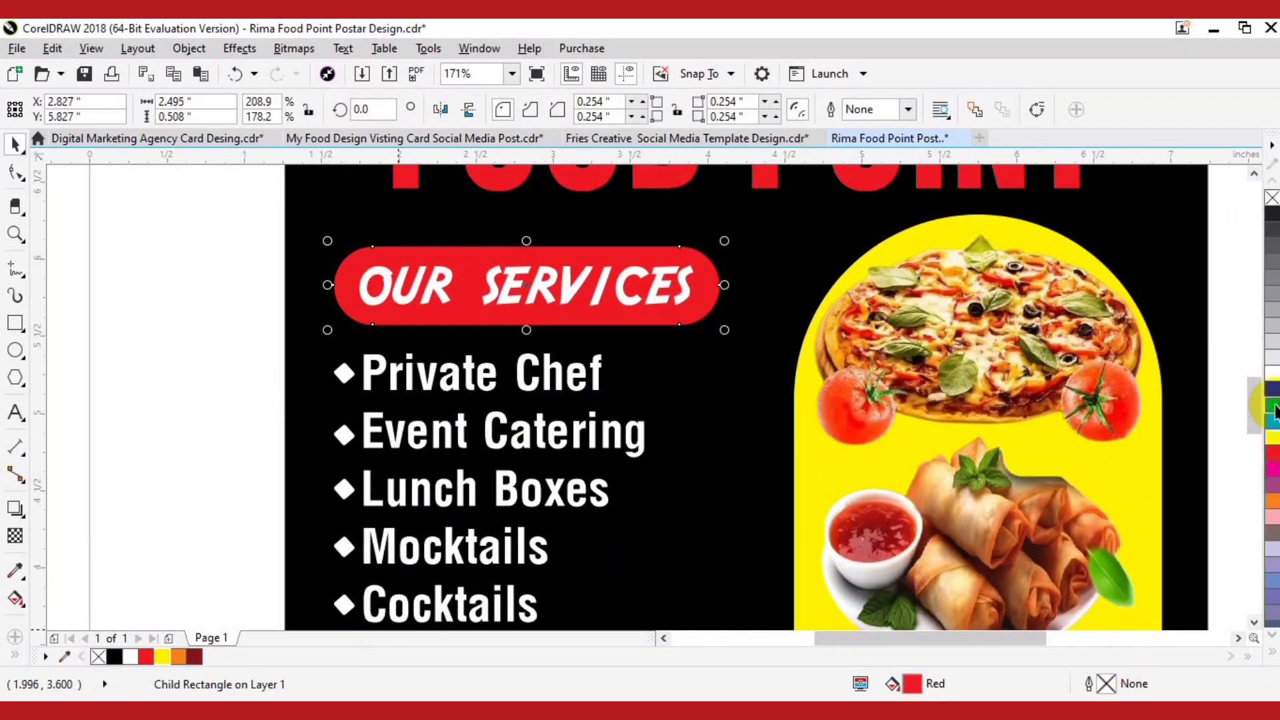
click(1273, 406)
key(F3)
key(F3)
key(Escape)
Step: Ungroup the title group containing the Rima and FOOD POINT texts
scroll(532, 382, up, 3)
click(601, 385)
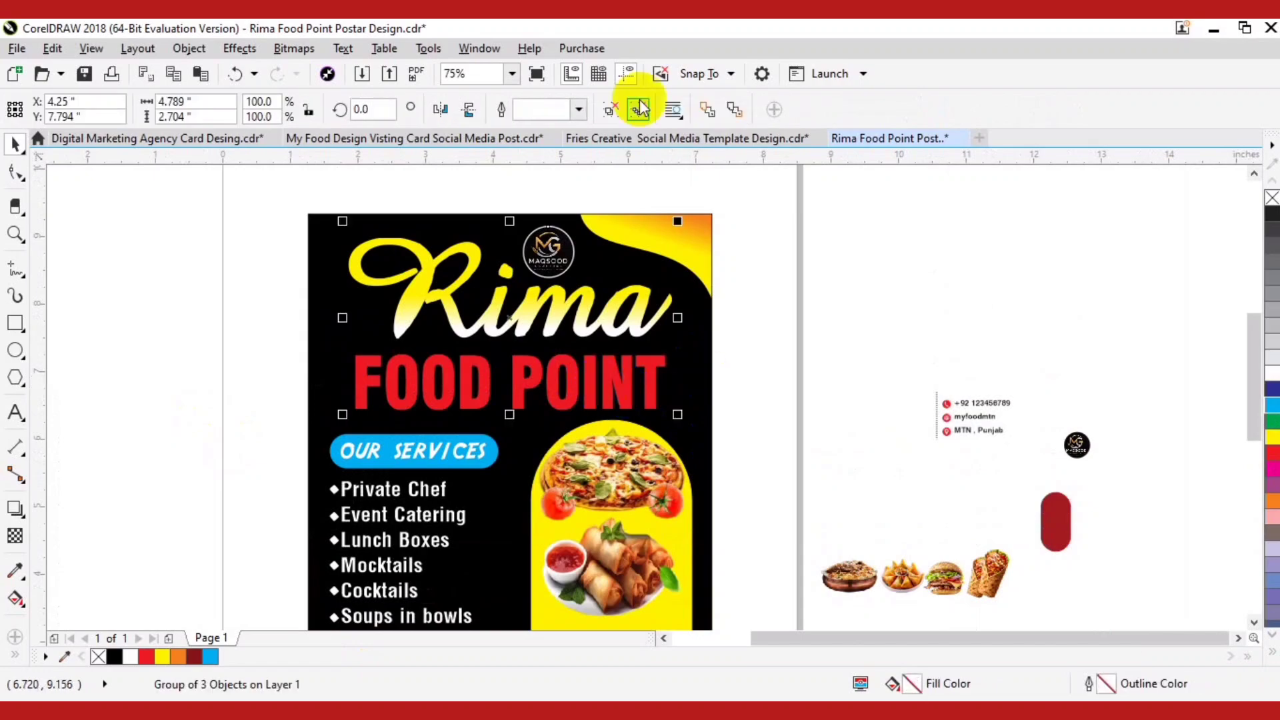
click(613, 108)
click(811, 456)
Step: Place a copy of the burger image over the poster title and enlarge it to about 4.1 by 3.3 in
drag(811, 456, 828, 346)
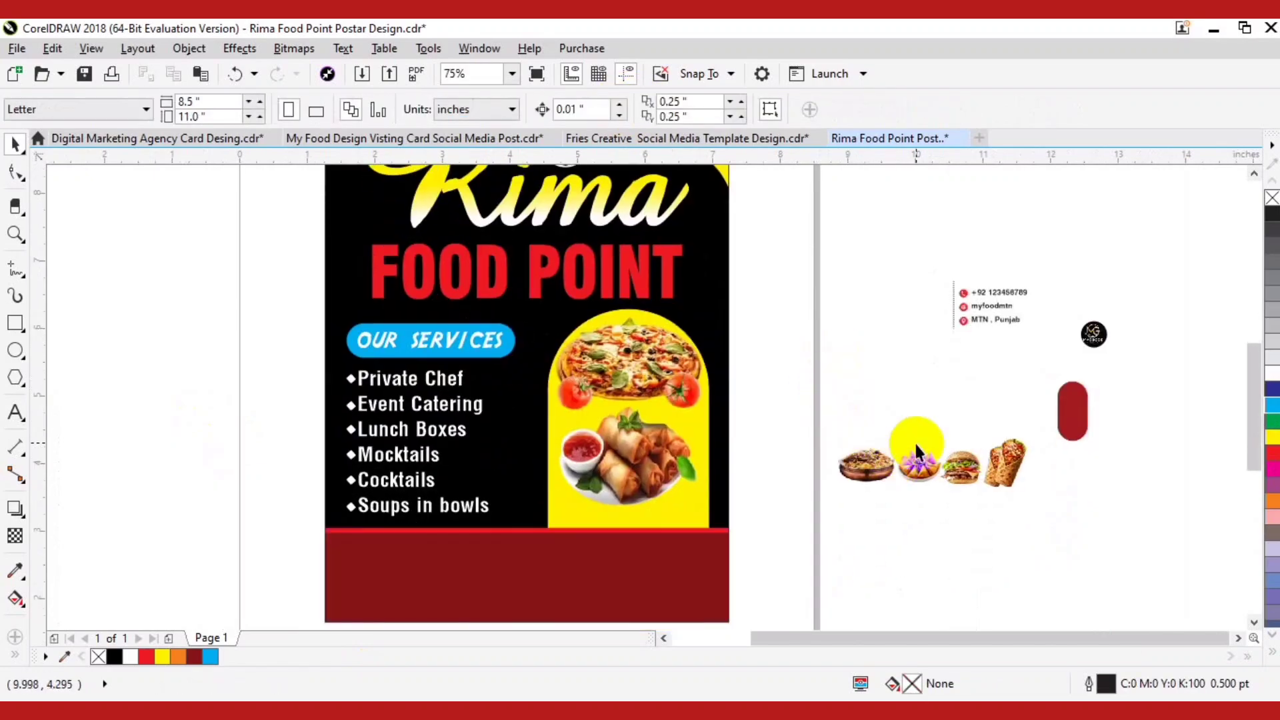
drag(906, 432, 908, 540)
drag(967, 584, 513, 504)
right_click(367, 247)
drag(328, 358, 224, 448)
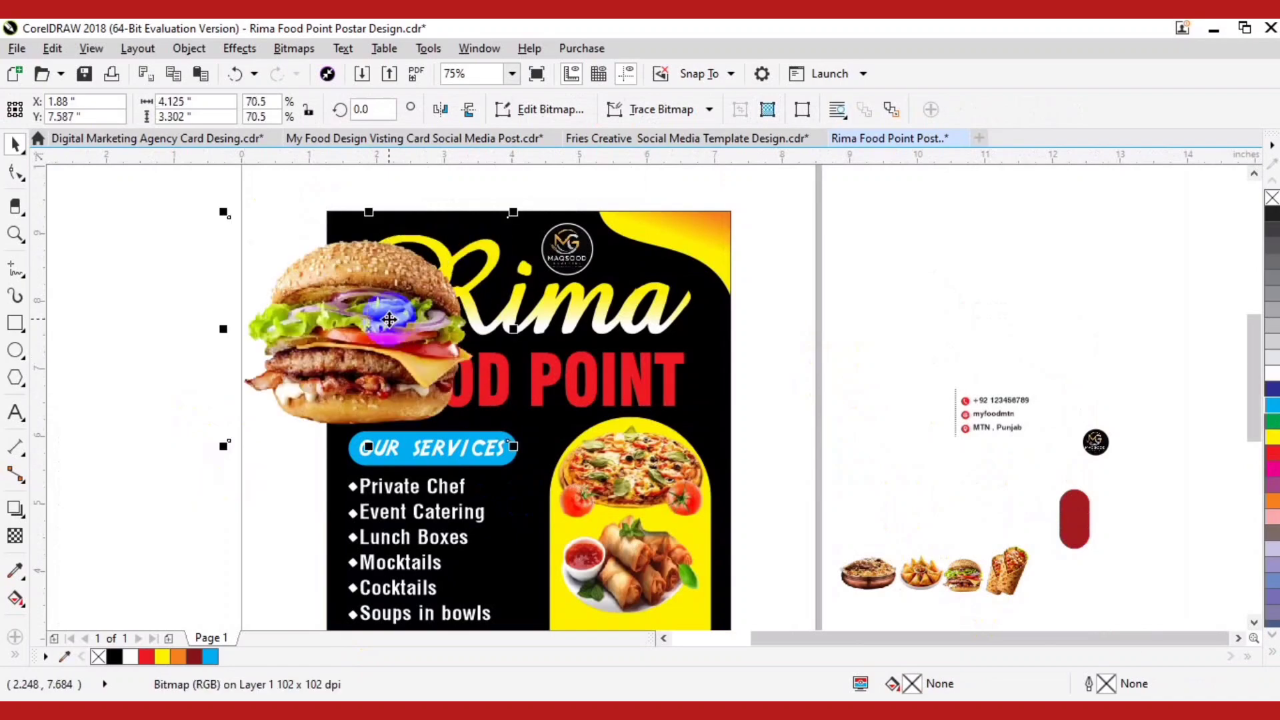
Step: Move the large burger to the poster's upper-left corner and PowerClip it inside the black rectangle
drag(386, 319, 426, 290)
right_click(426, 291)
click(471, 151)
click(709, 423)
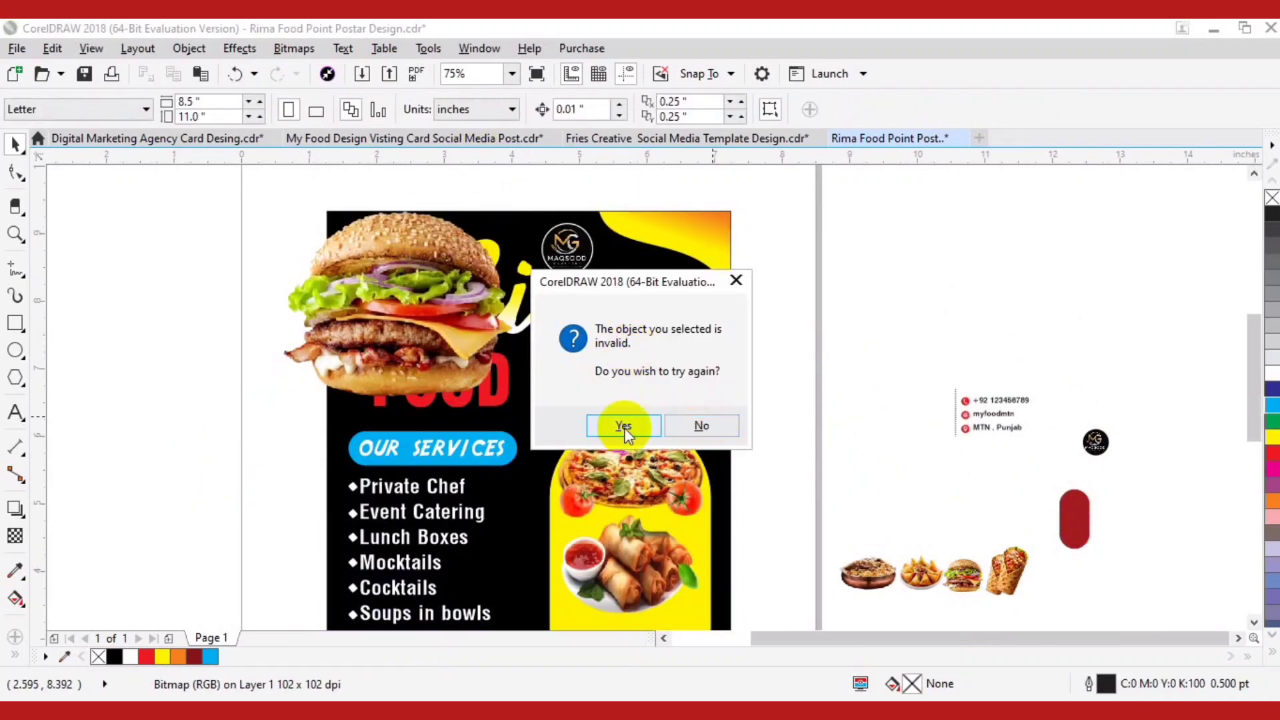
click(620, 426)
click(700, 222)
Step: Stretch the clipped burger to about 3.7 in high and give it a uniform transparency of 57
ctrl+click(361, 347)
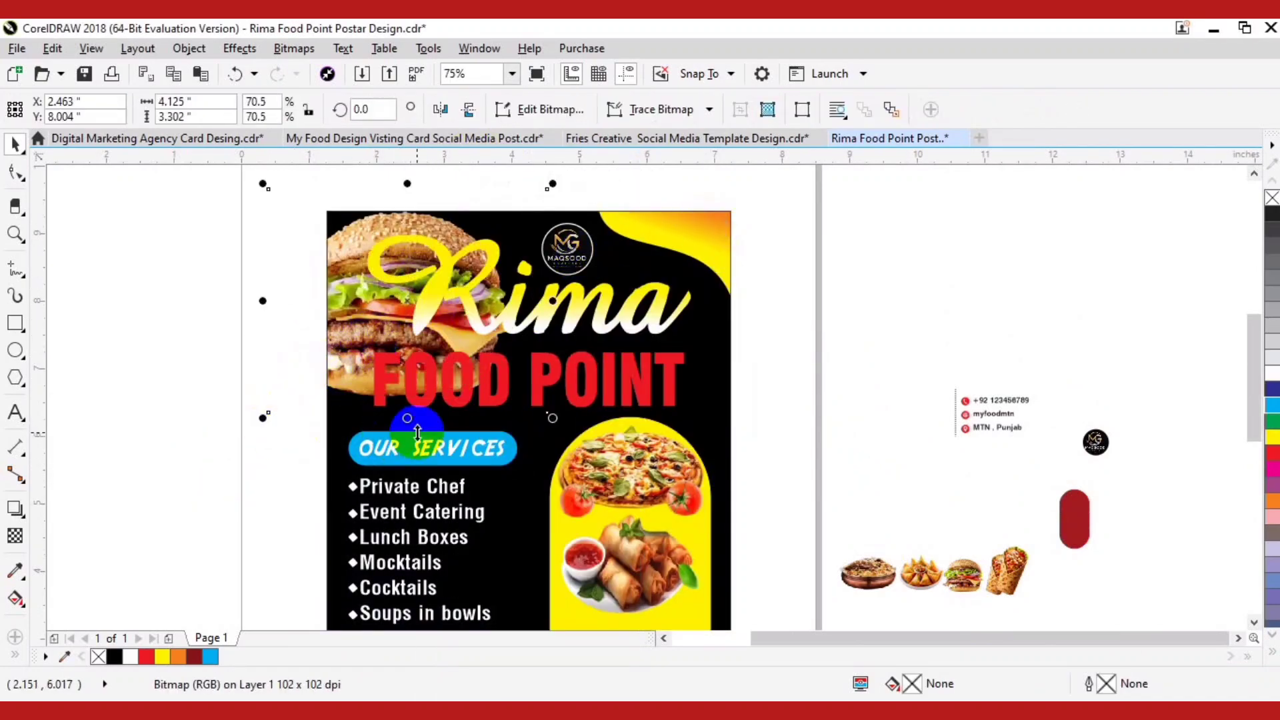
drag(417, 432, 414, 443)
click(16, 536)
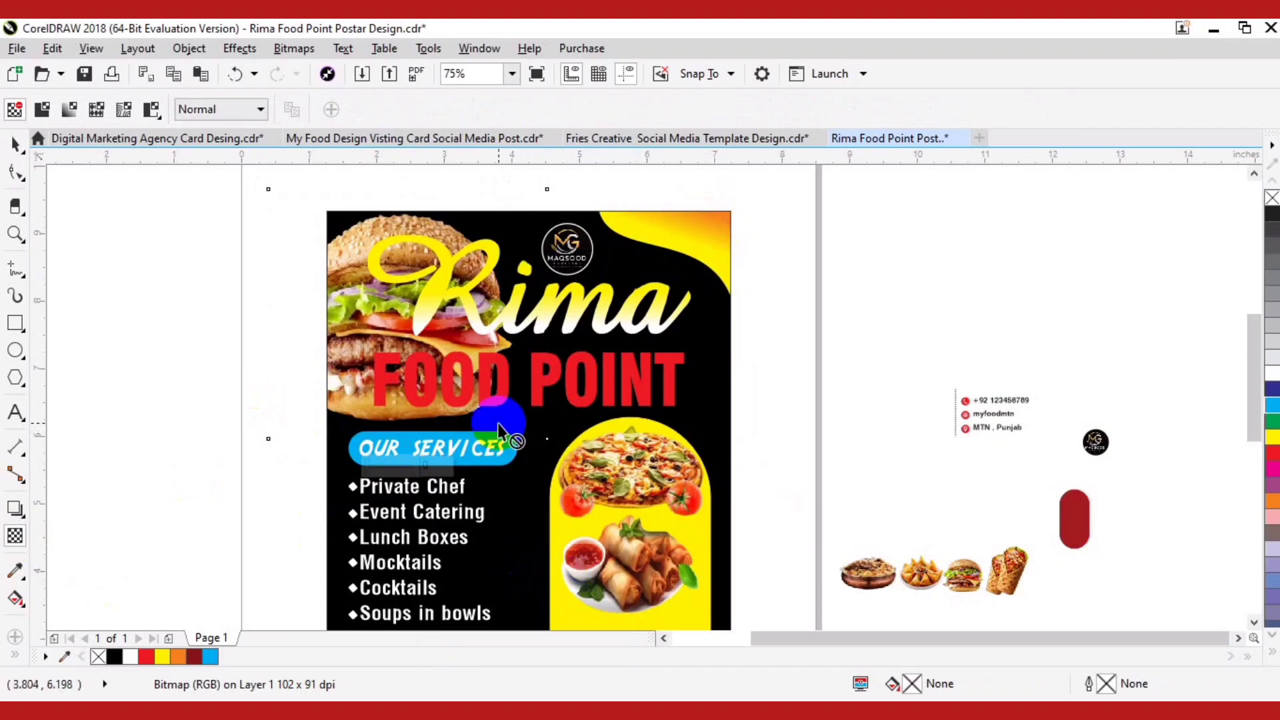
key(space)
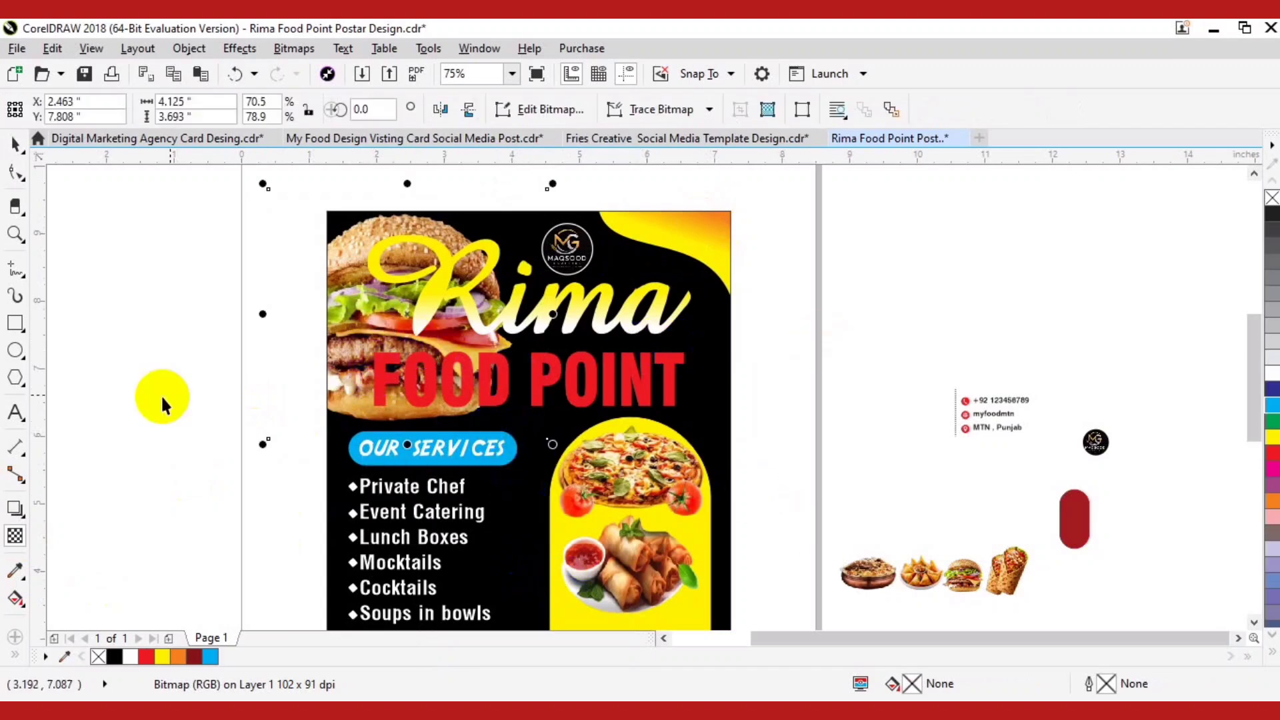
key(space)
click(386, 464)
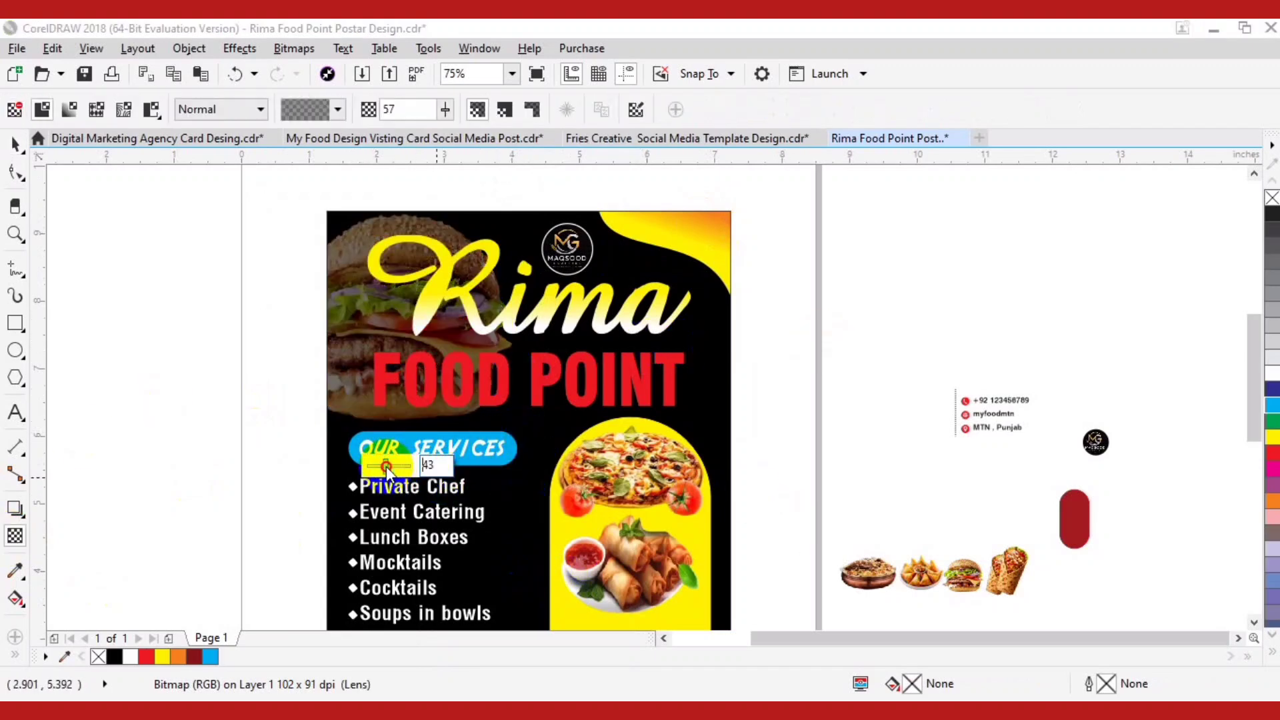
key(space)
Step: Give the title texts a 4 pt outline, black on Rima and white on FOOD POINT
click(525, 292)
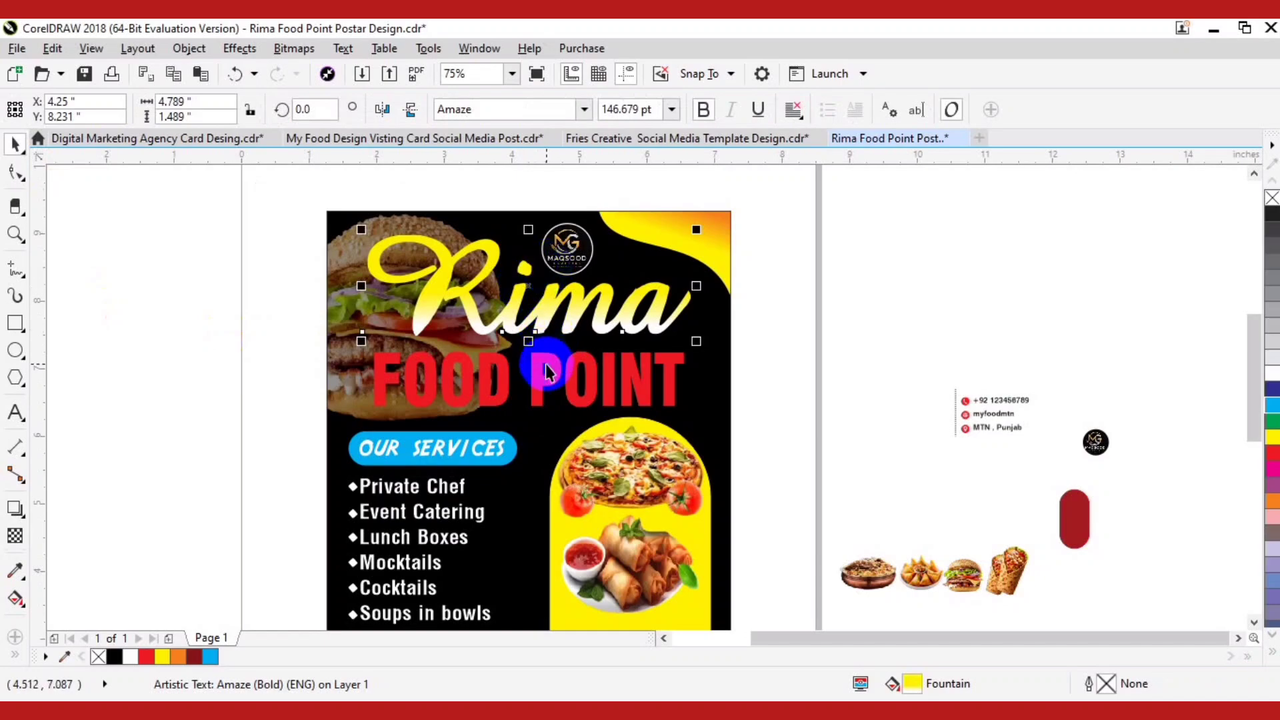
shift+click(545, 370)
key(F12)
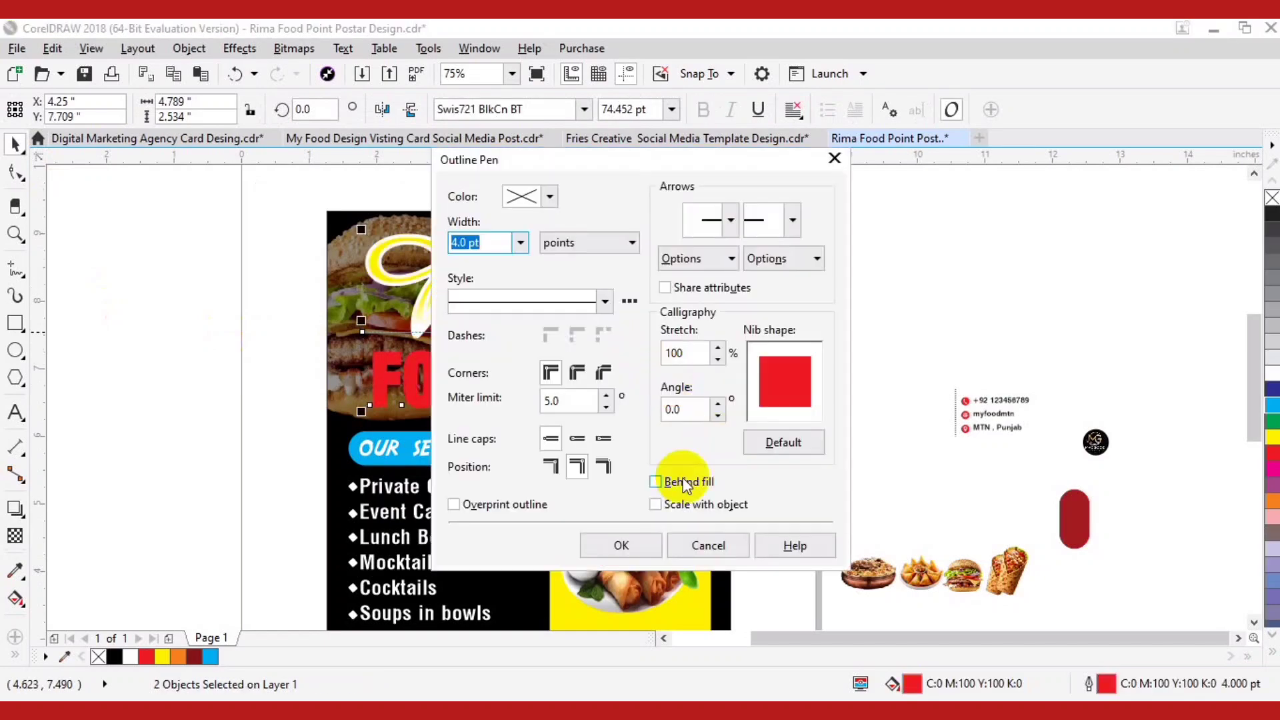
click(608, 544)
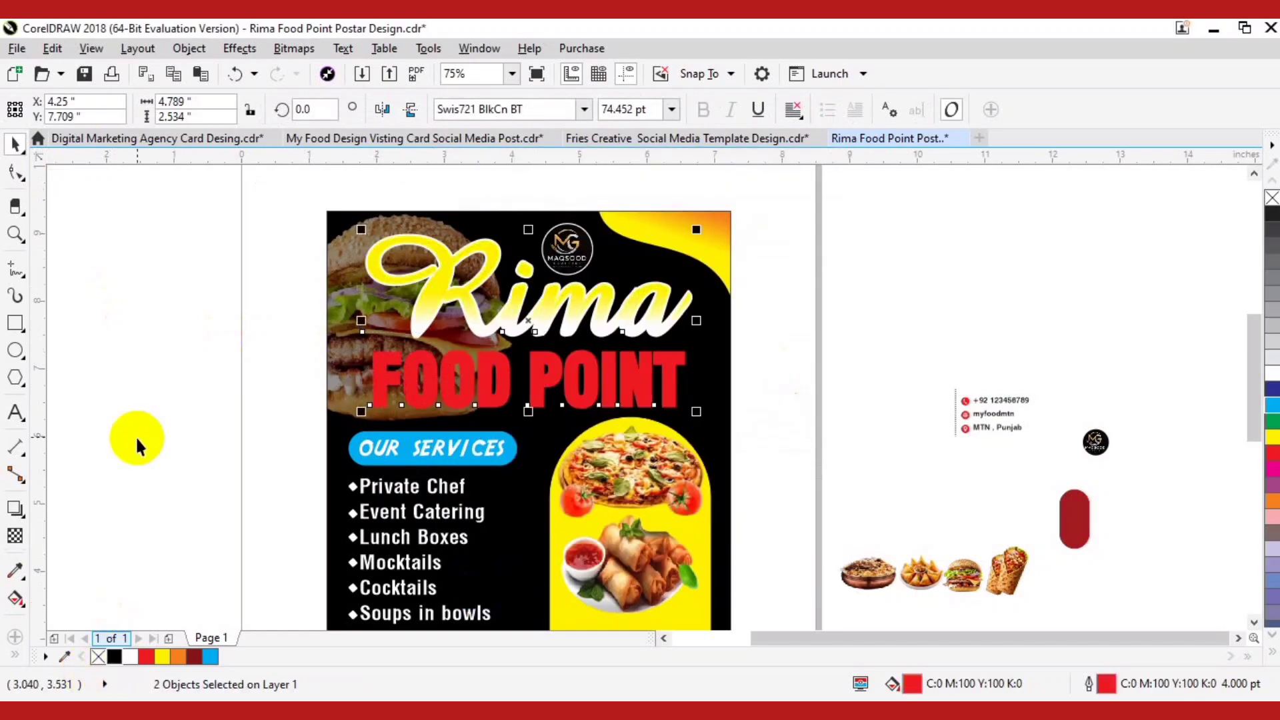
click(673, 370)
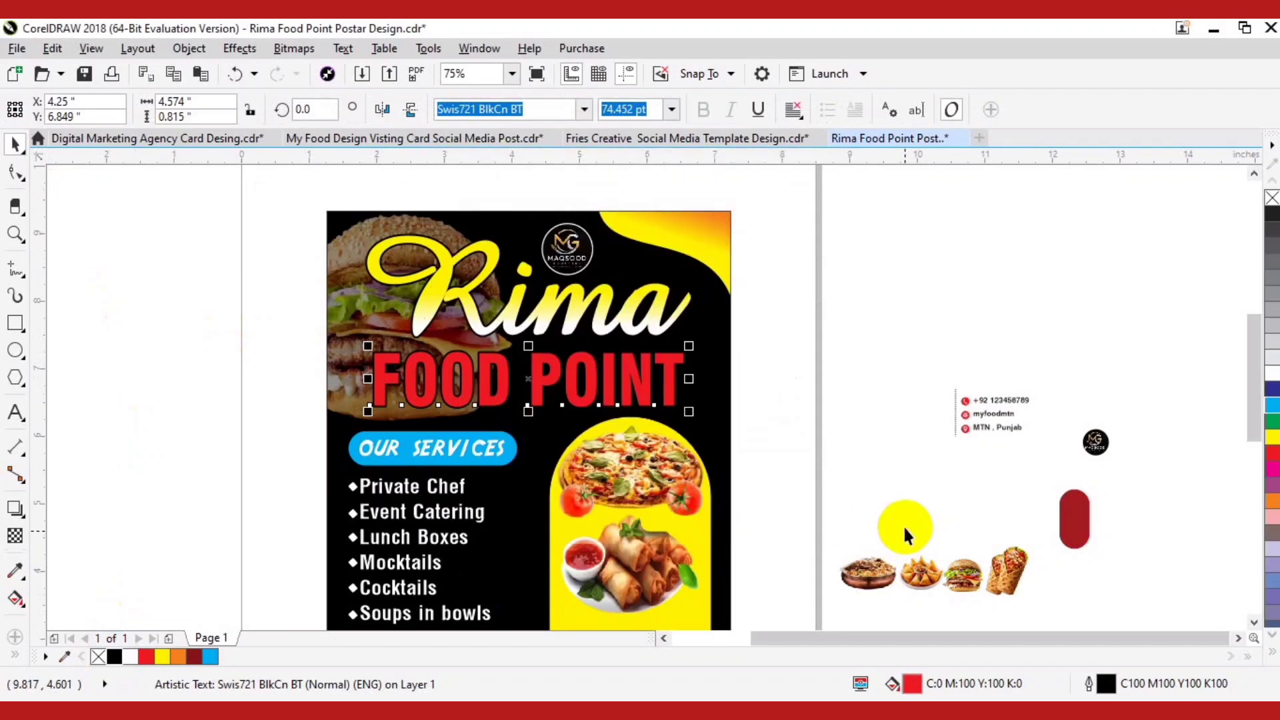
click(131, 617)
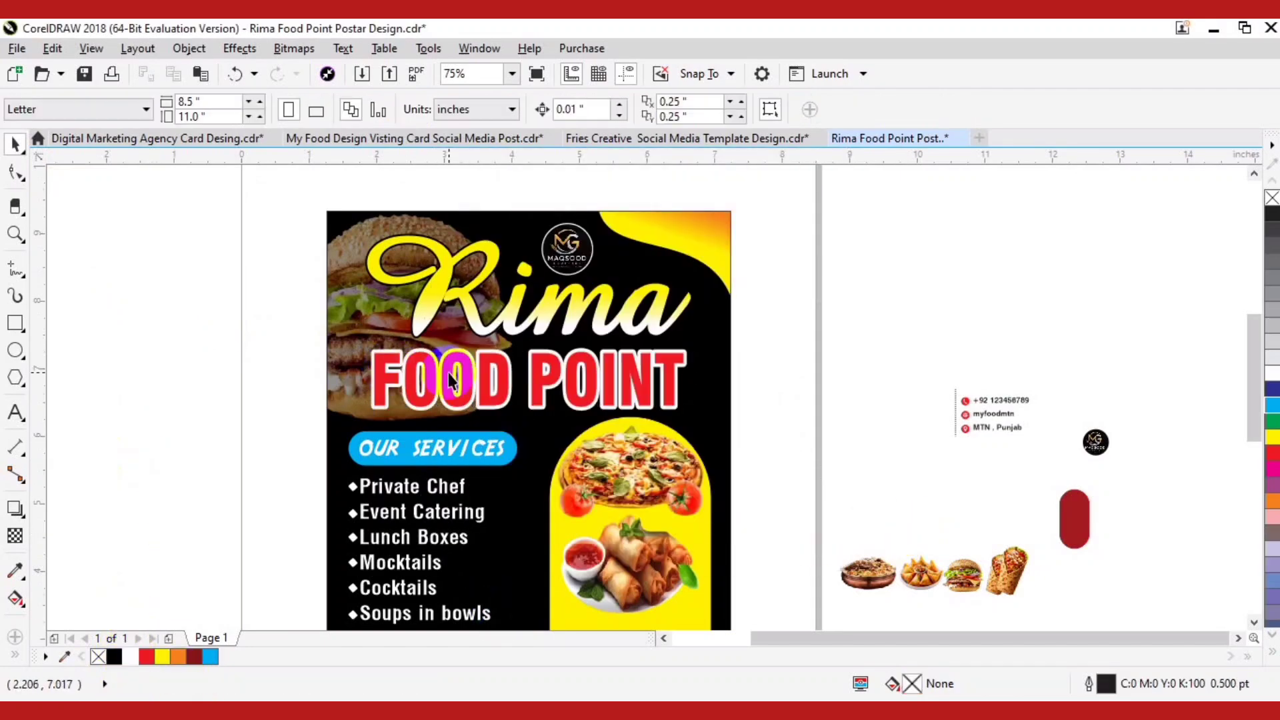
Step: Move the pizza and spring rolls images up on the yellow arch and reduce the spring rolls' height slightly
scroll(822, 325, down, 2)
click(642, 448)
click(650, 330)
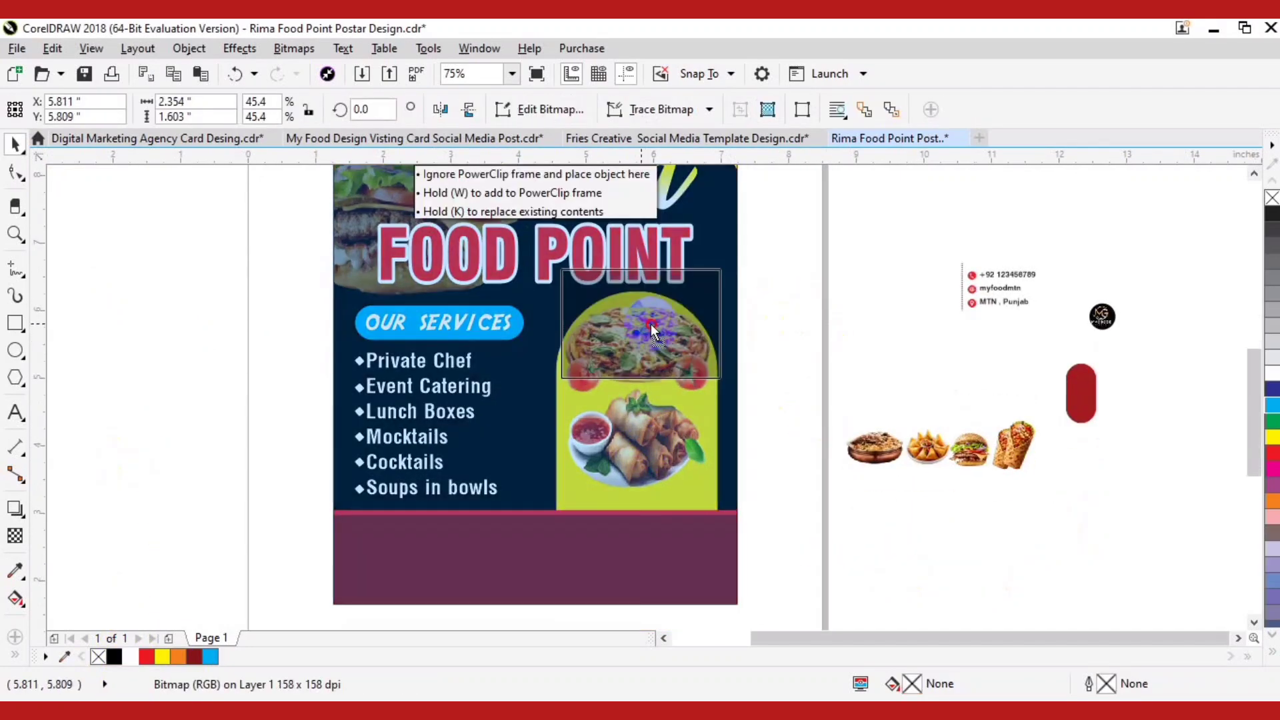
drag(685, 487, 661, 427)
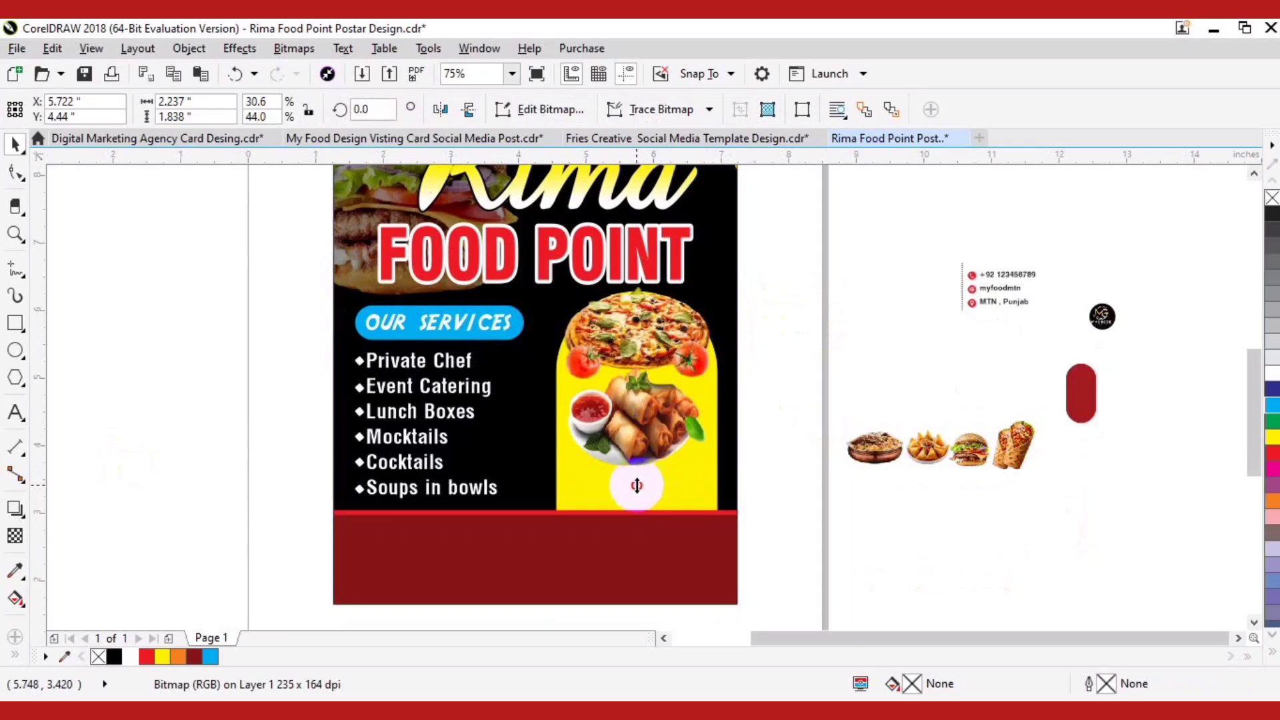
drag(637, 485, 635, 472)
Step: Lower the top edge of the clipped bottom bars to free more space on the yellow arch
click(668, 482)
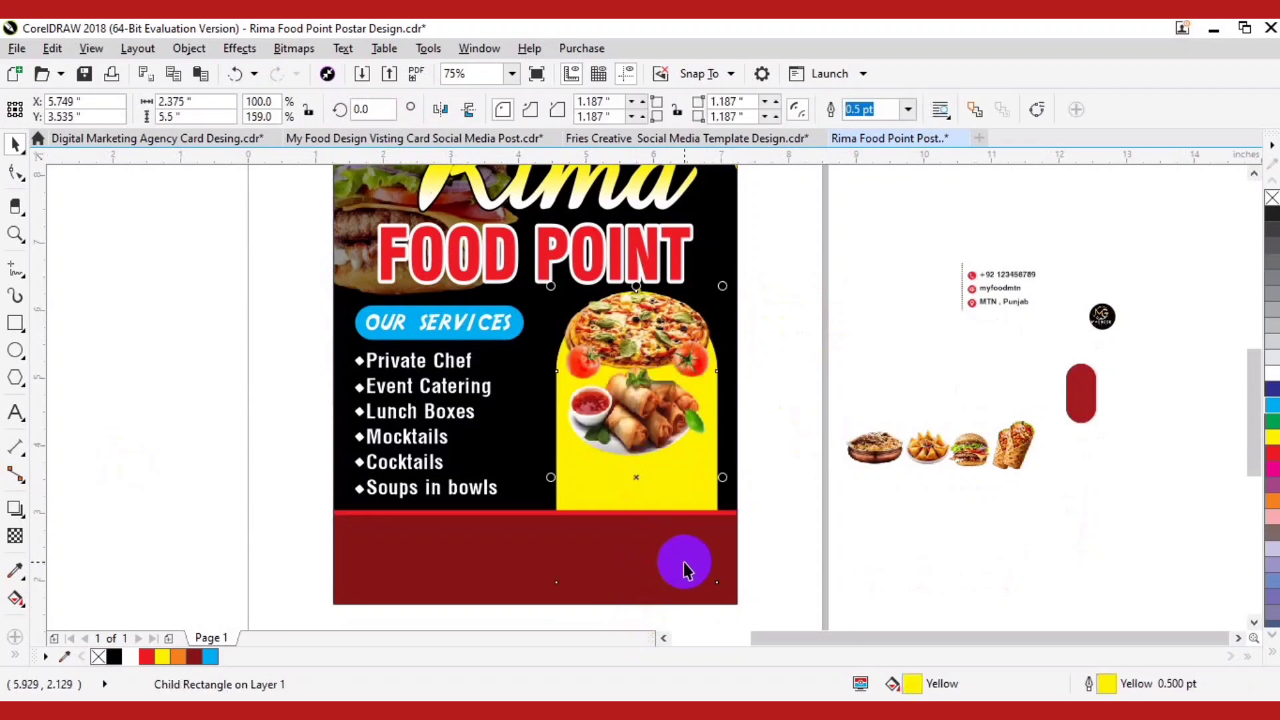
click(832, 463)
drag(831, 462, 828, 537)
click(650, 473)
click(797, 387)
drag(737, 516, 755, 403)
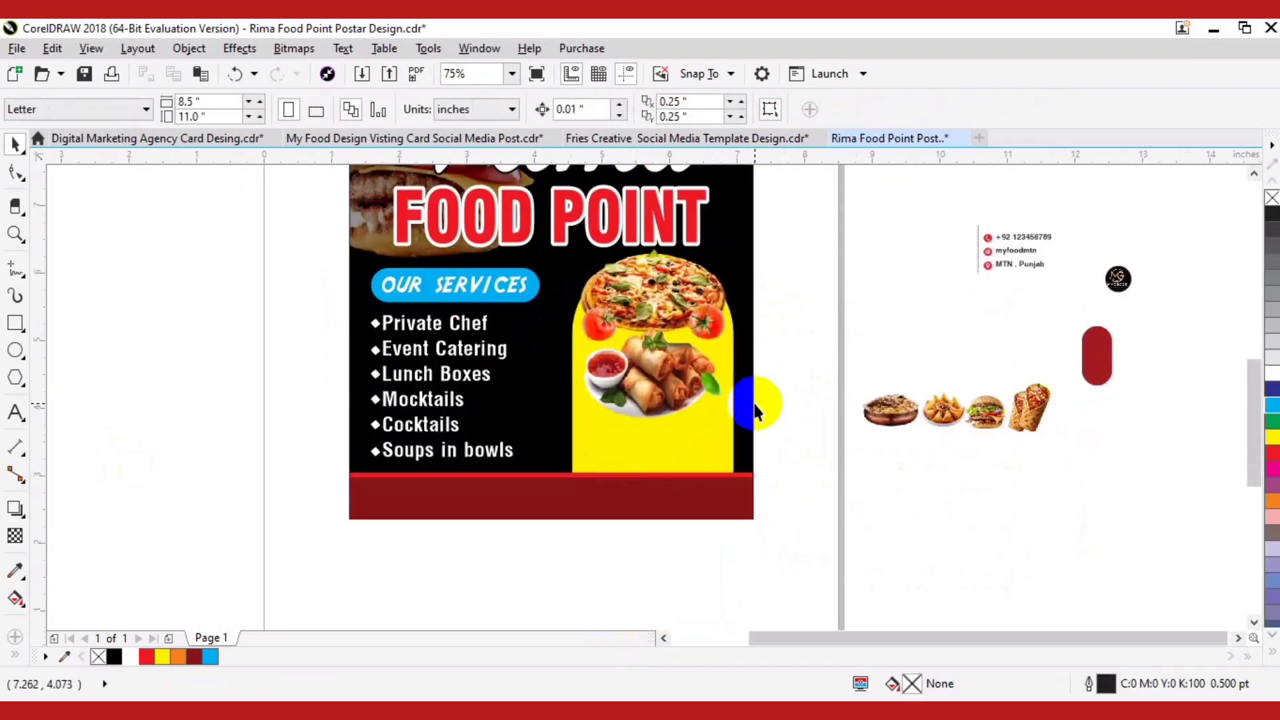
click(646, 513)
drag(552, 468, 553, 482)
click(848, 499)
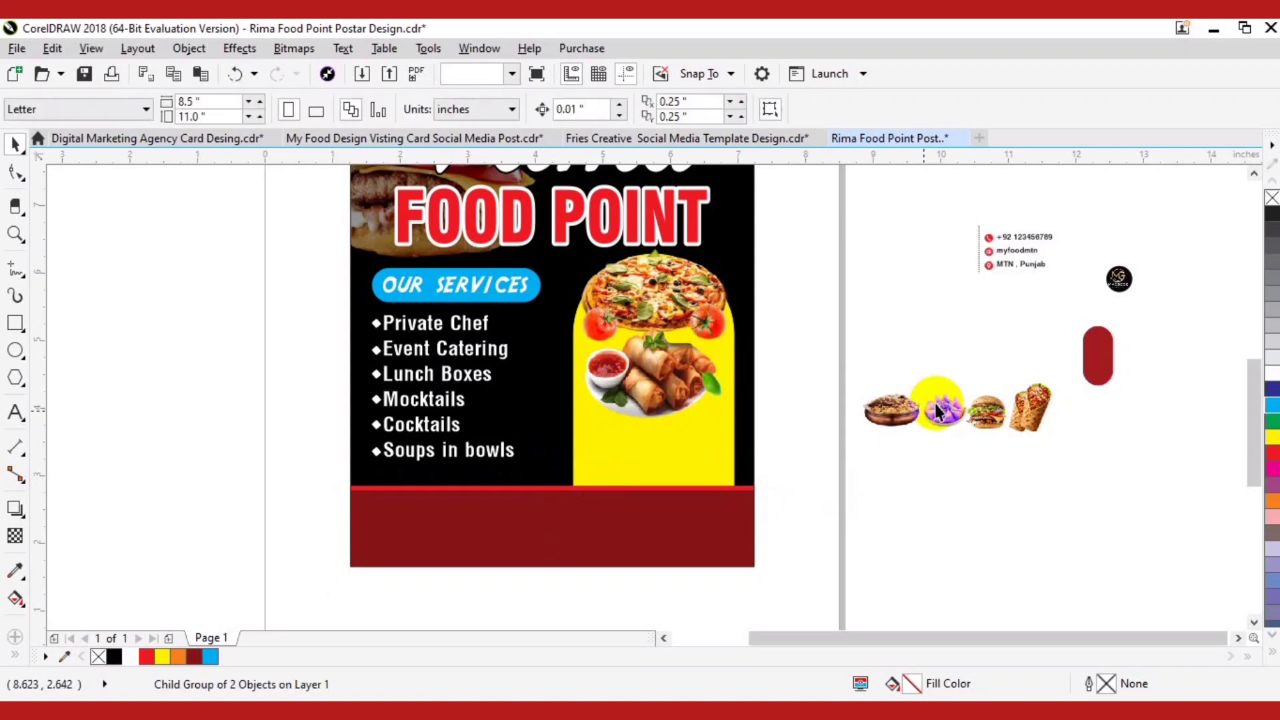
Step: Move the contact details onto the yellow arch below the spring rolls and enlarge them to about 1.45 in wide
drag(927, 305, 1055, 200)
drag(986, 239, 625, 442)
key(F2)
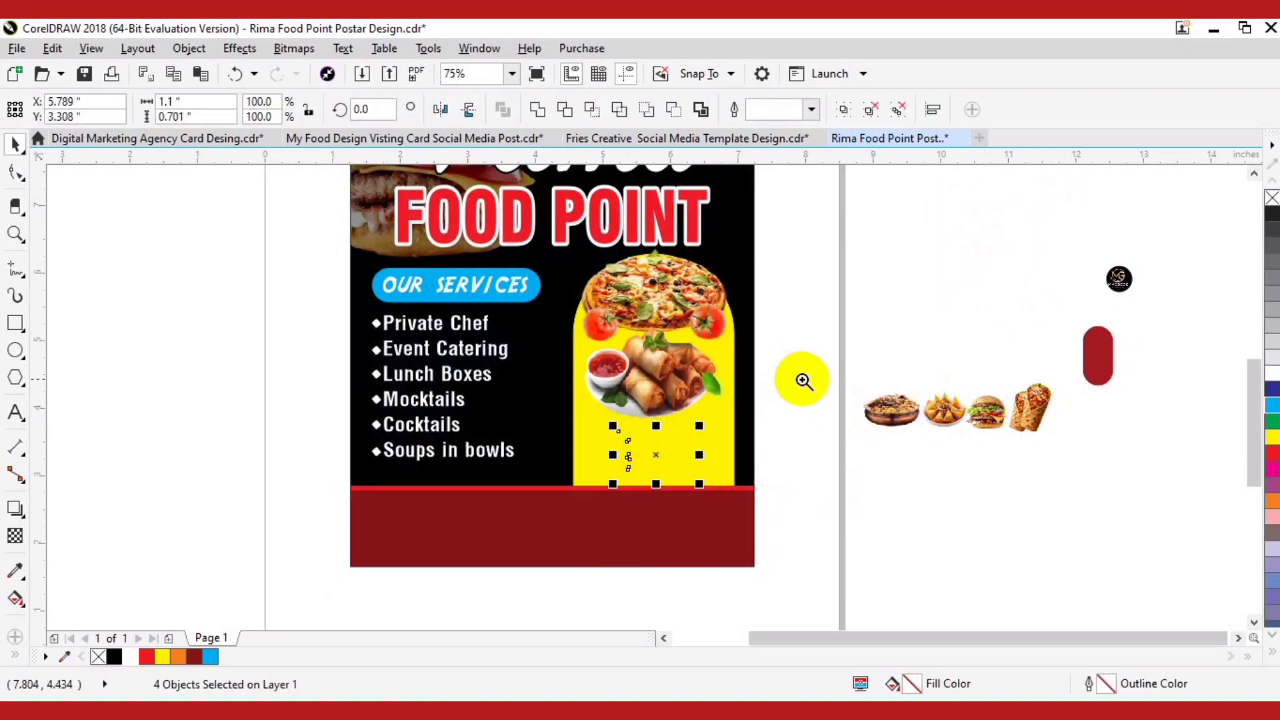
drag(918, 336, 397, 552)
drag(727, 365, 752, 335)
click(898, 396)
Step: Enlarge the contact details further to span the yellow arch and nudge them down towards the bottom bar
drag(968, 285, 462, 537)
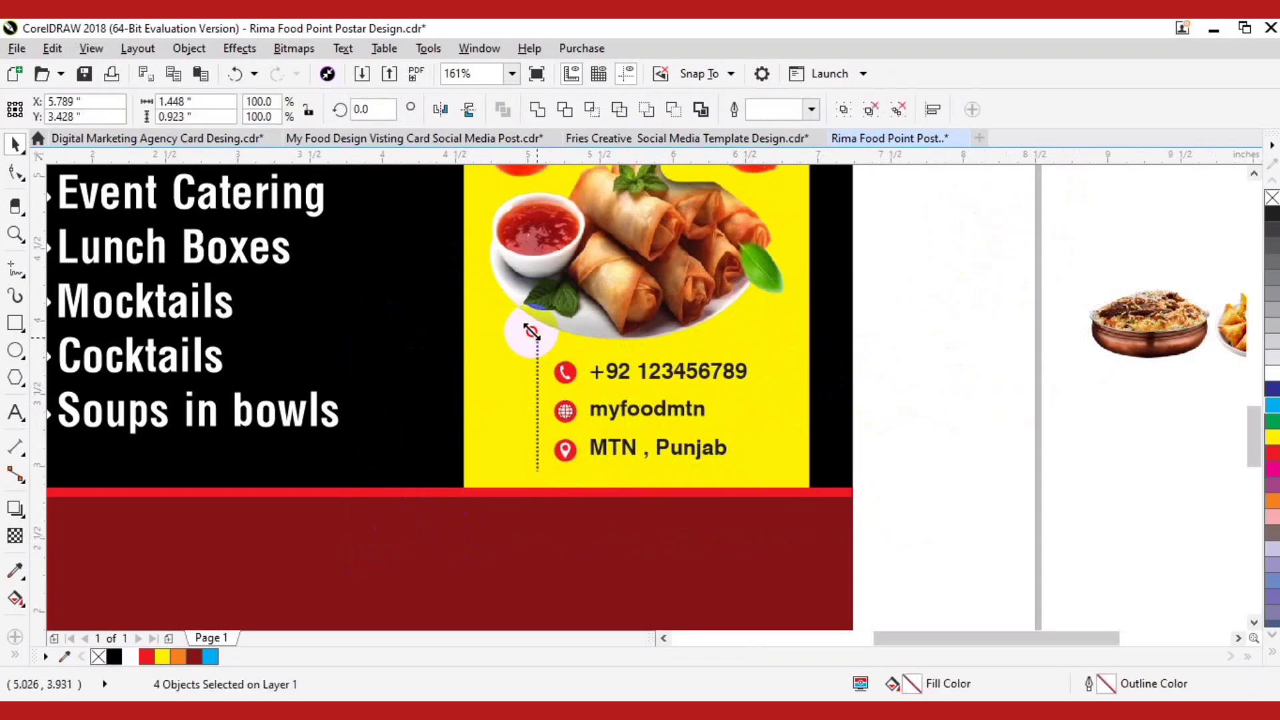
drag(531, 334, 480, 349)
key(Down)
key(Down)
key(Down)
key(Down)
key(Down)
key(Down)
key(Down)
key(Down)
click(901, 377)
click(481, 334)
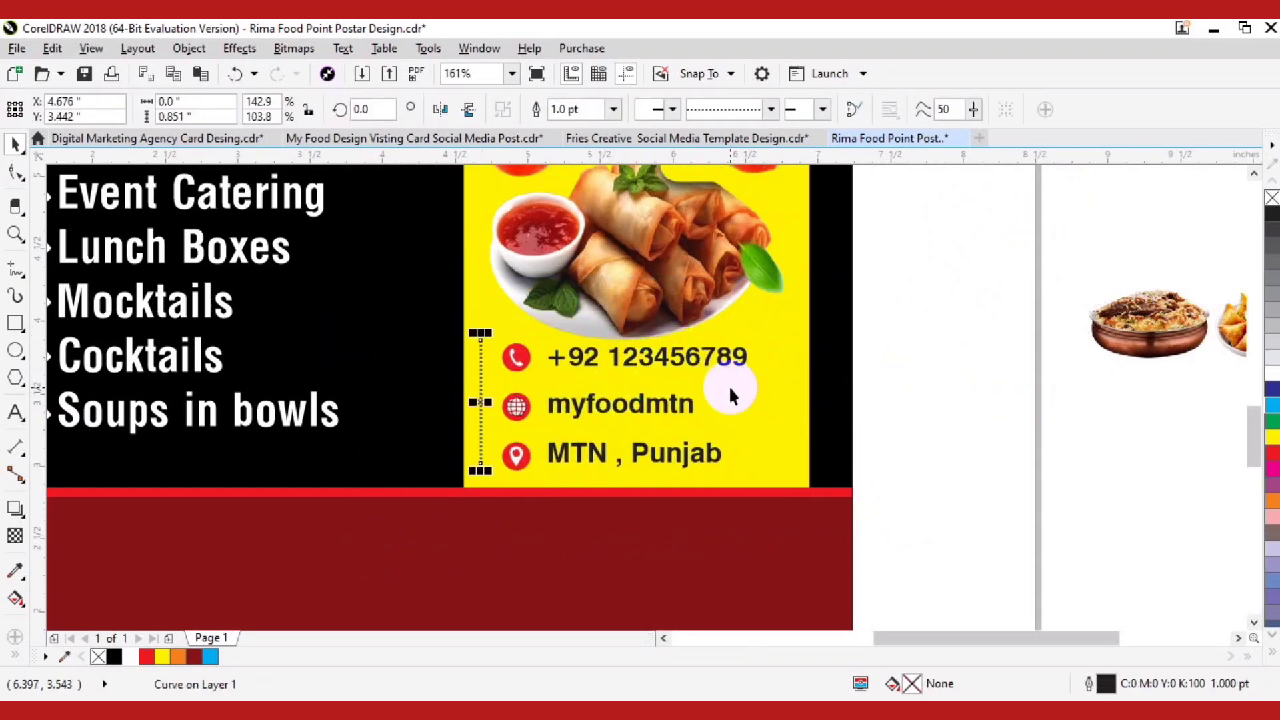
Step: Nudge the phone number row with its icon slightly down on the yellow arch
click(509, 368)
key(Down)
key(Down)
key(Down)
key(Down)
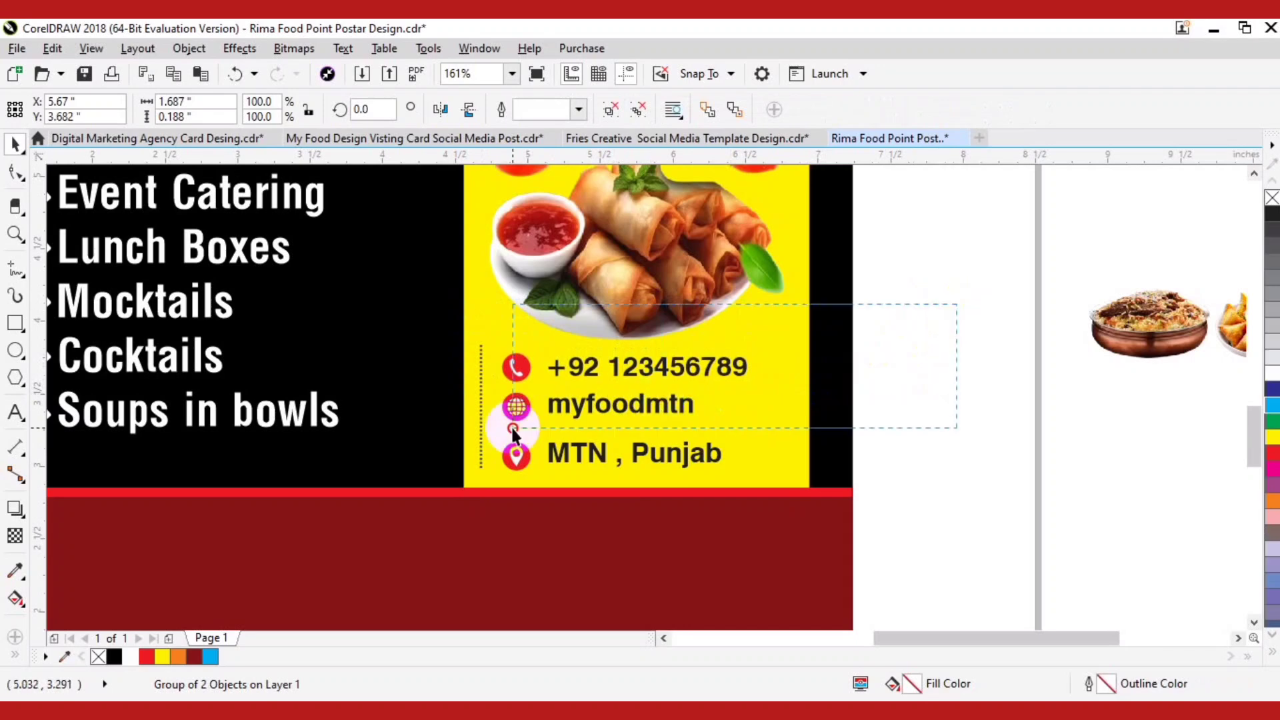
Step: Nudge the phone and website rows down together so the three contact rows are evenly spaced
drag(512, 428, 512, 429)
key(Down)
key(Down)
key(Down)
key(Down)
key(Down)
key(Down)
key(Down)
key(Down)
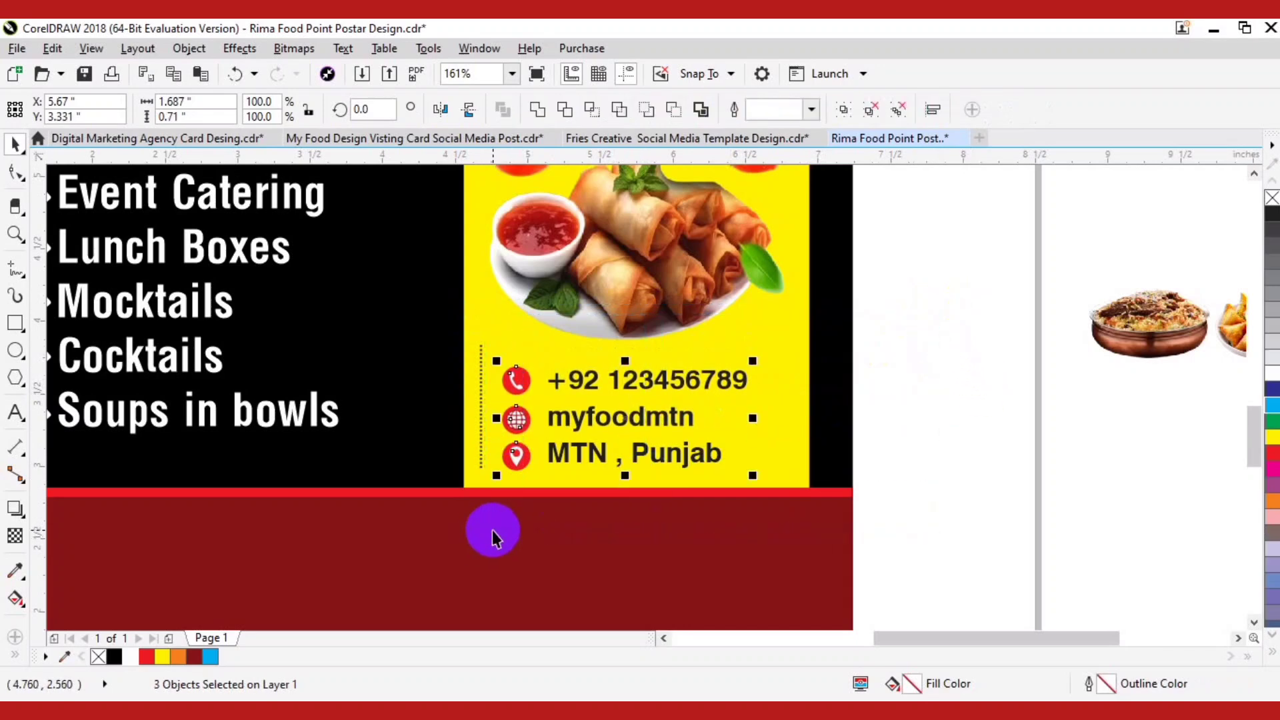
Step: Group the three contact rows and align them by their vertical centre with the dotted line
key(ctrl+g)
shift+click(480, 407)
key(e)
drag(739, 361, 804, 341)
key(Escape)
scroll(693, 363, down, 2)
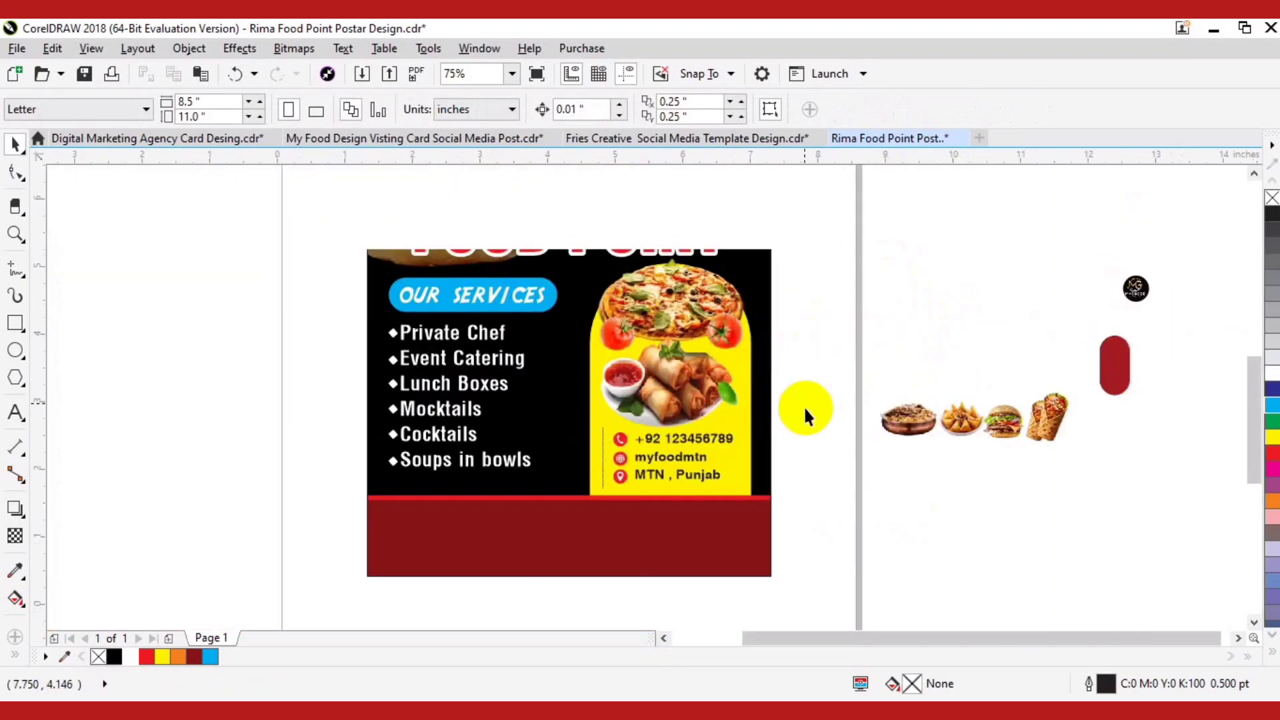
Step: Delete the leftover dark red rounded shape beside the page
click(805, 407)
click(1042, 322)
scroll(1043, 323, down, 1)
click(1121, 310)
key(Delete)
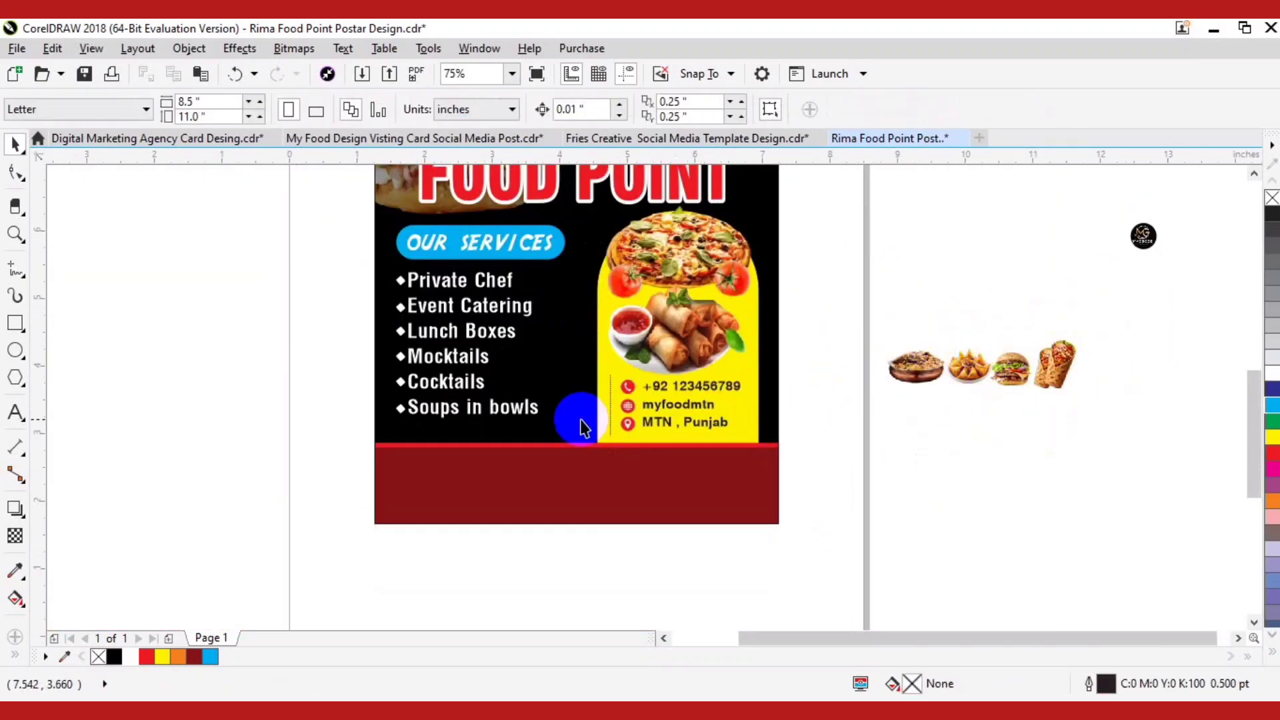
Step: Nudge the services list slightly down on the black background
click(523, 408)
key(Down)
key(Down)
key(Down)
key(Down)
key(Down)
key(Down)
key(Down)
key(Down)
key(Down)
key(Down)
click(921, 377)
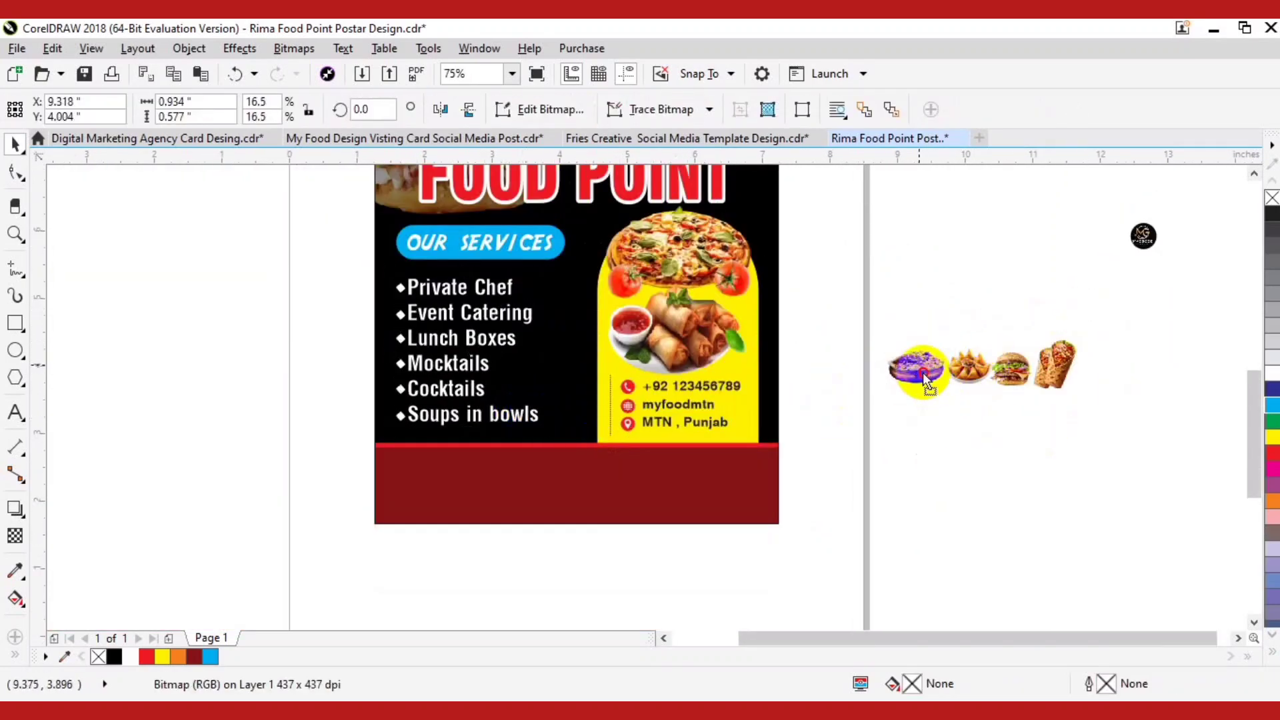
drag(923, 380, 505, 439)
key(ctrl+z)
key(ctrl+z)
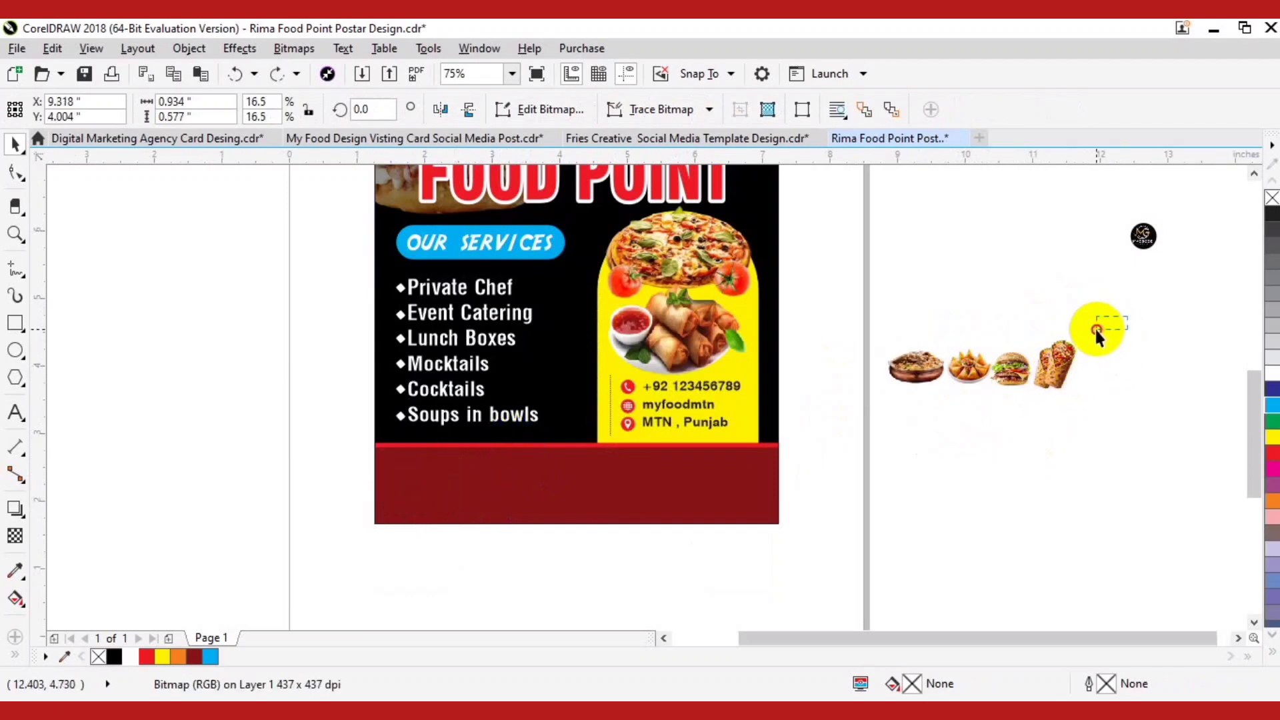
Step: Move the rice, samosa, burger and wrap images onto the dark red bottom bar and enlarge them to about 5.8 in wide overall
drag(1094, 329, 881, 401)
drag(934, 367, 533, 480)
drag(667, 460, 1016, 399)
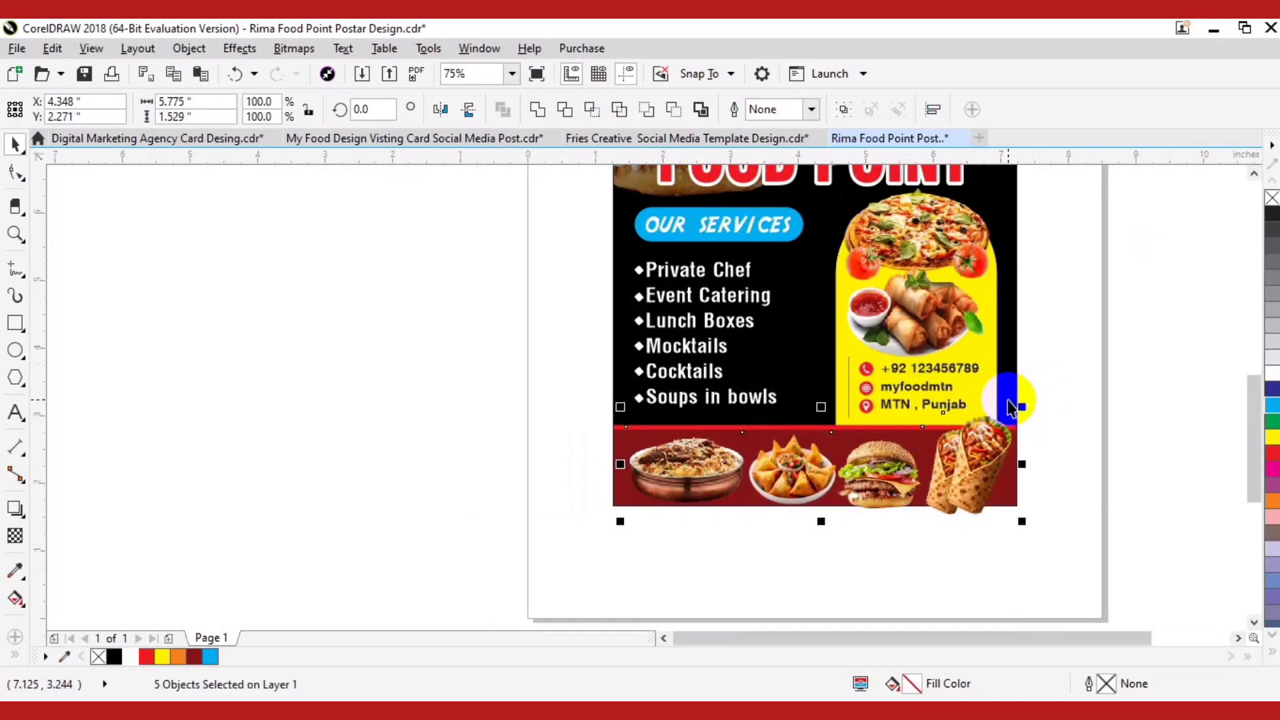
click(968, 460)
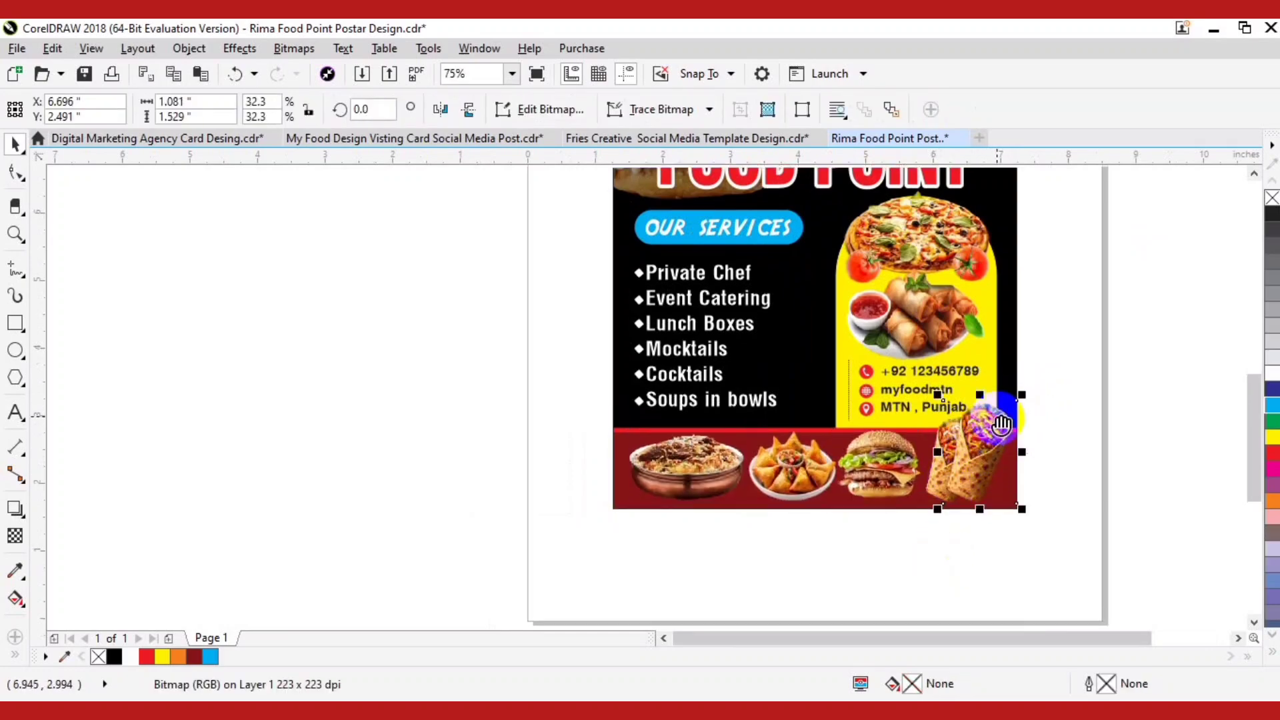
scroll(986, 530, up, 2)
scroll(1041, 440, down, 2)
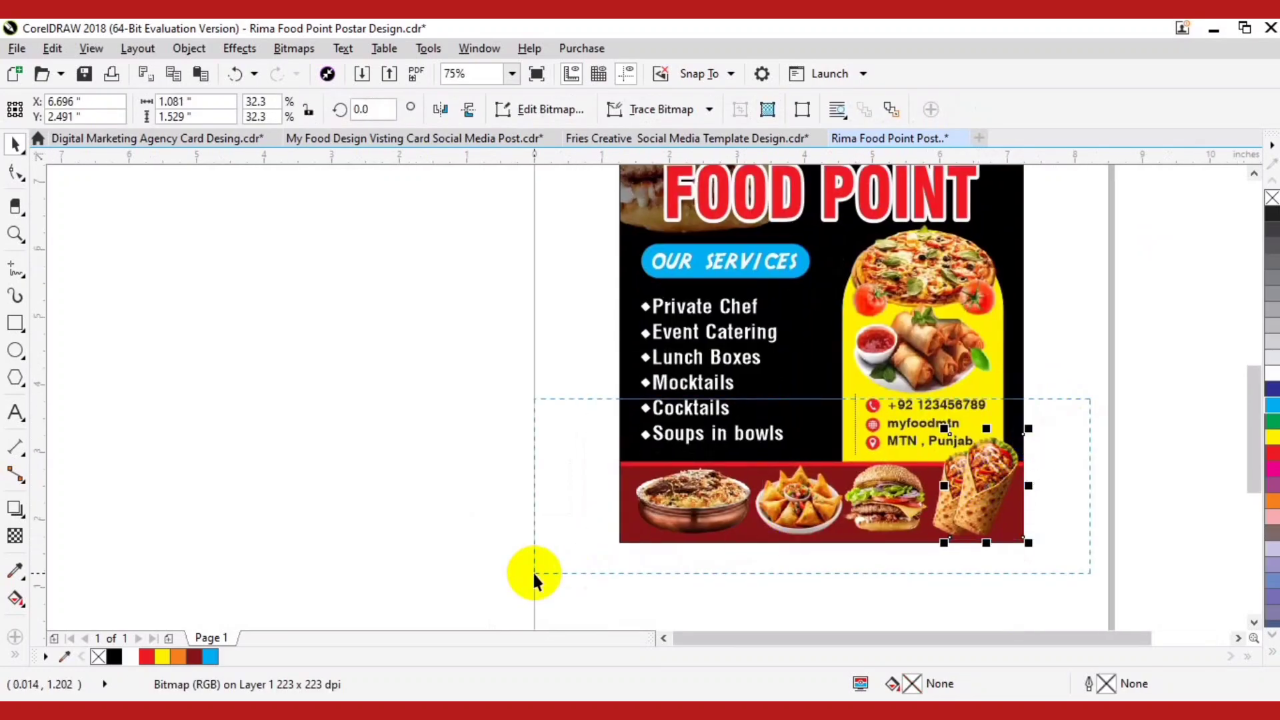
Step: Stretch the rice dish image to about 1.36 in tall and shift it slightly up and left on the bottom bar
drag(534, 574, 534, 573)
scroll(448, 491, down, 1)
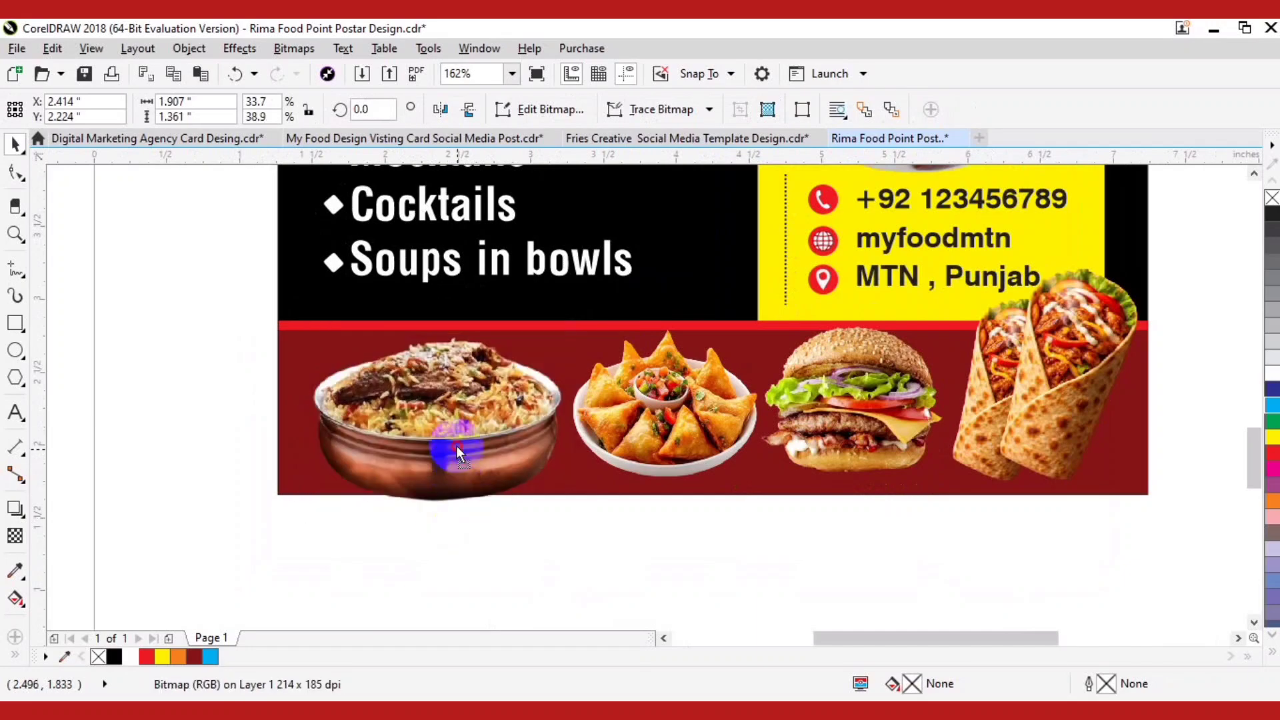
drag(456, 445, 449, 432)
key(Left)
key(Left)
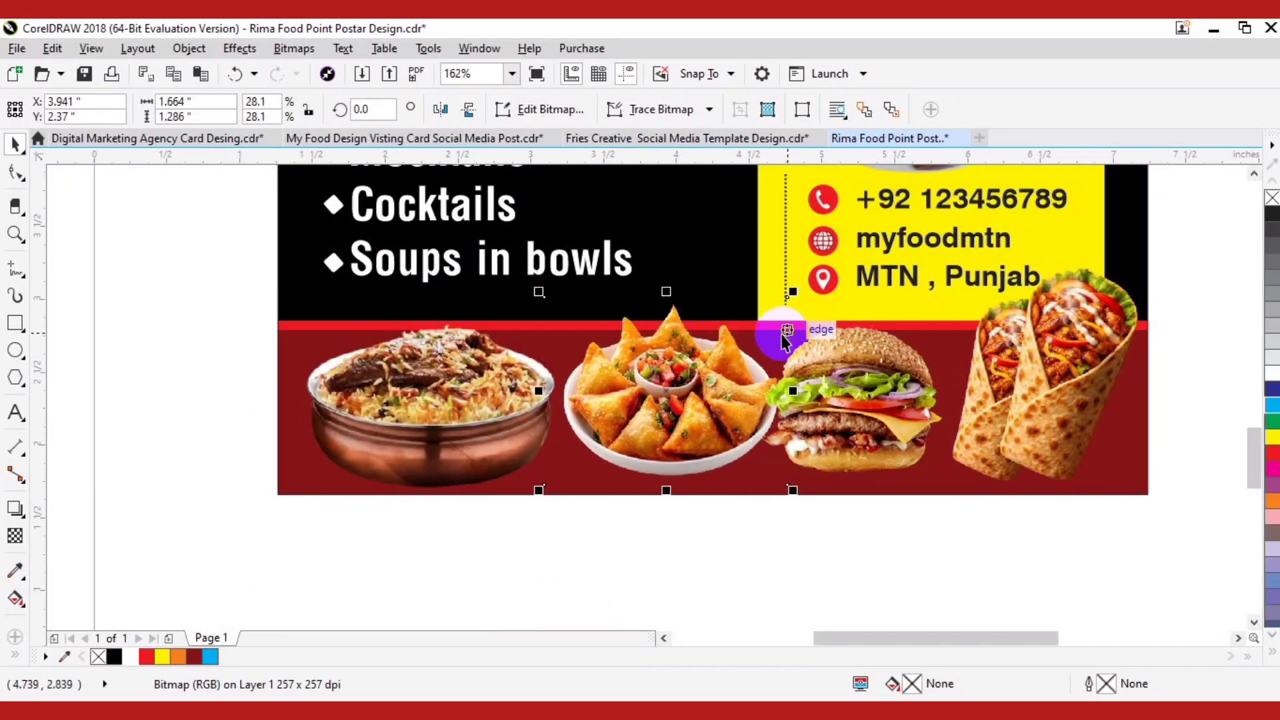
Step: Enlarge the samosa platter to about 1.66 in wide, and enlarge the burger slightly while shifting it right
key(Down)
click(830, 404)
key(Right)
key(Right)
key(Right)
key(Right)
drag(881, 308, 877, 280)
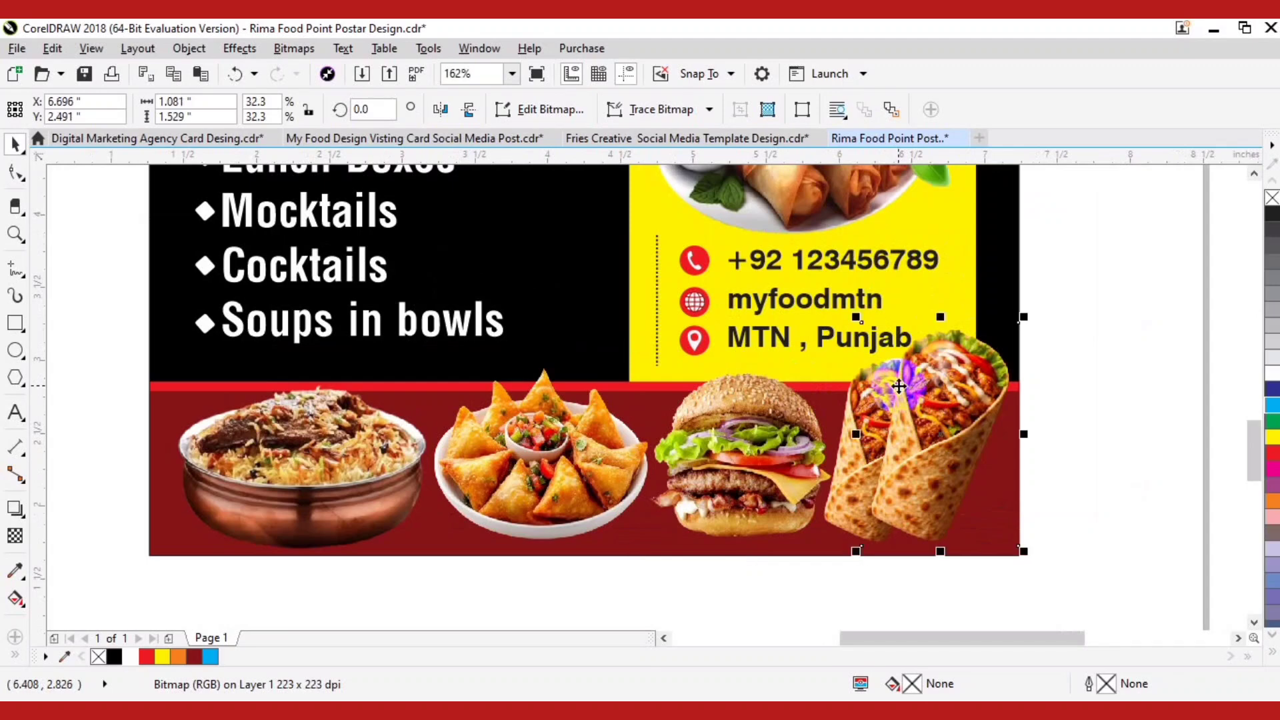
Step: Nudge both wrap images slightly down on the bottom bar
drag(1114, 299, 727, 686)
key(Down)
key(Down)
key(Down)
key(Down)
Step: Nudge the samosa platter down and left, and the burger slightly left
drag(501, 425, 686, 428)
click(686, 428)
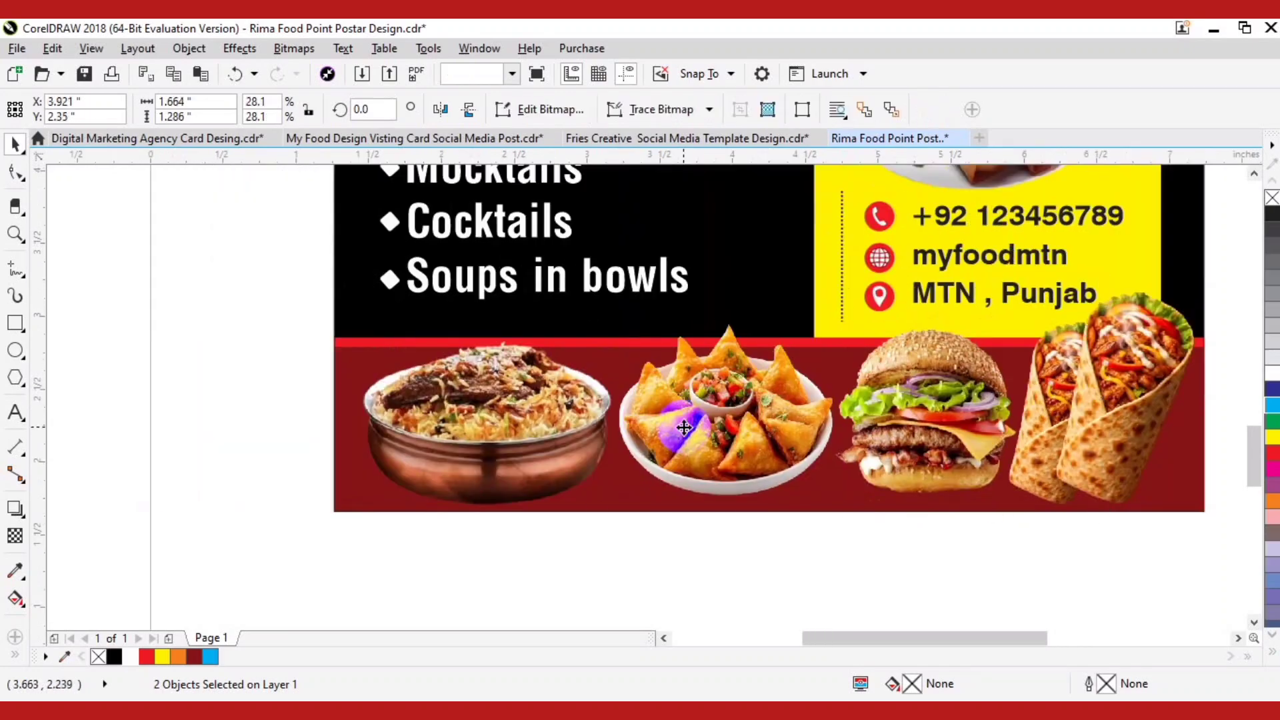
key(Down)
key(Down)
key(Down)
key(Down)
key(Left)
click(935, 394)
key(Left)
key(Left)
Step: Nudge the rice dish and the samosa platter further left on the bottom bar
click(476, 407)
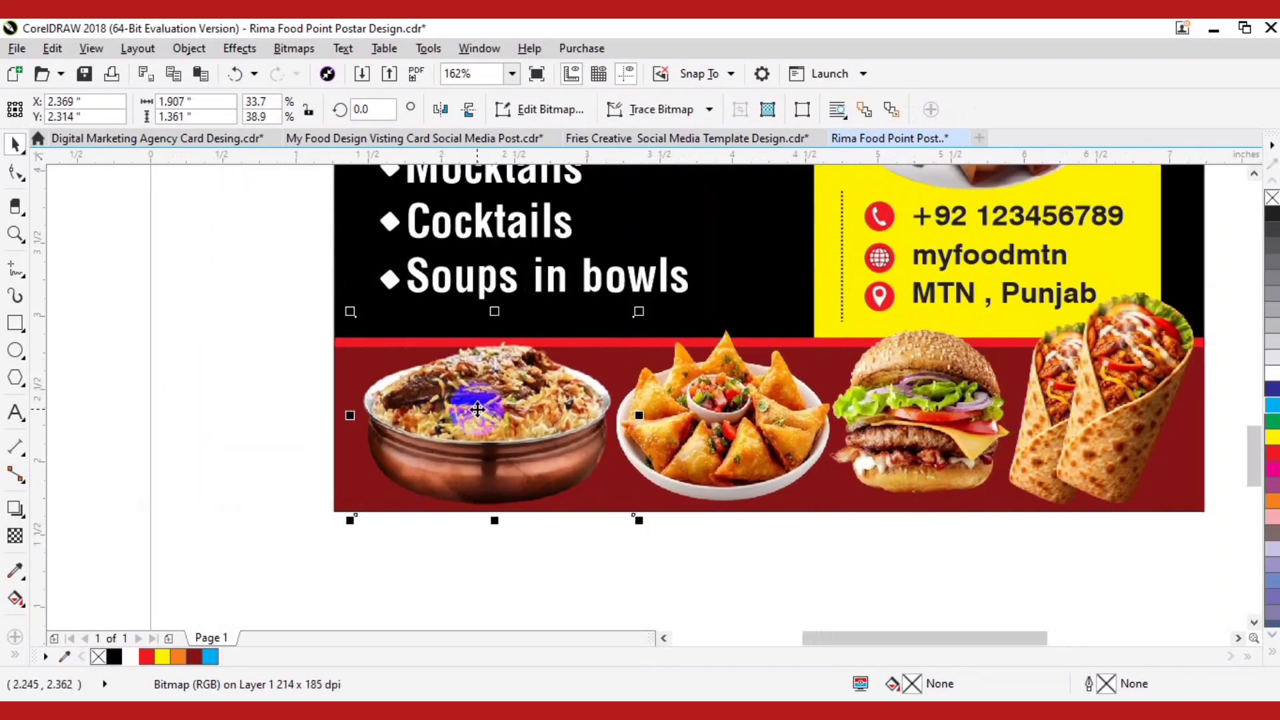
key(Left)
key(Left)
key(Left)
click(675, 417)
key(Left)
key(Left)
key(Left)
Step: Nudge the burger further left, closer to the samosa platter
click(873, 430)
key(Left)
key(Left)
key(Left)
key(Left)
key(Left)
key(Left)
key(Left)
drag(913, 414, 914, 414)
click(967, 562)
click(863, 401)
click(450, 425)
shift+click(726, 417)
shift+click(919, 395)
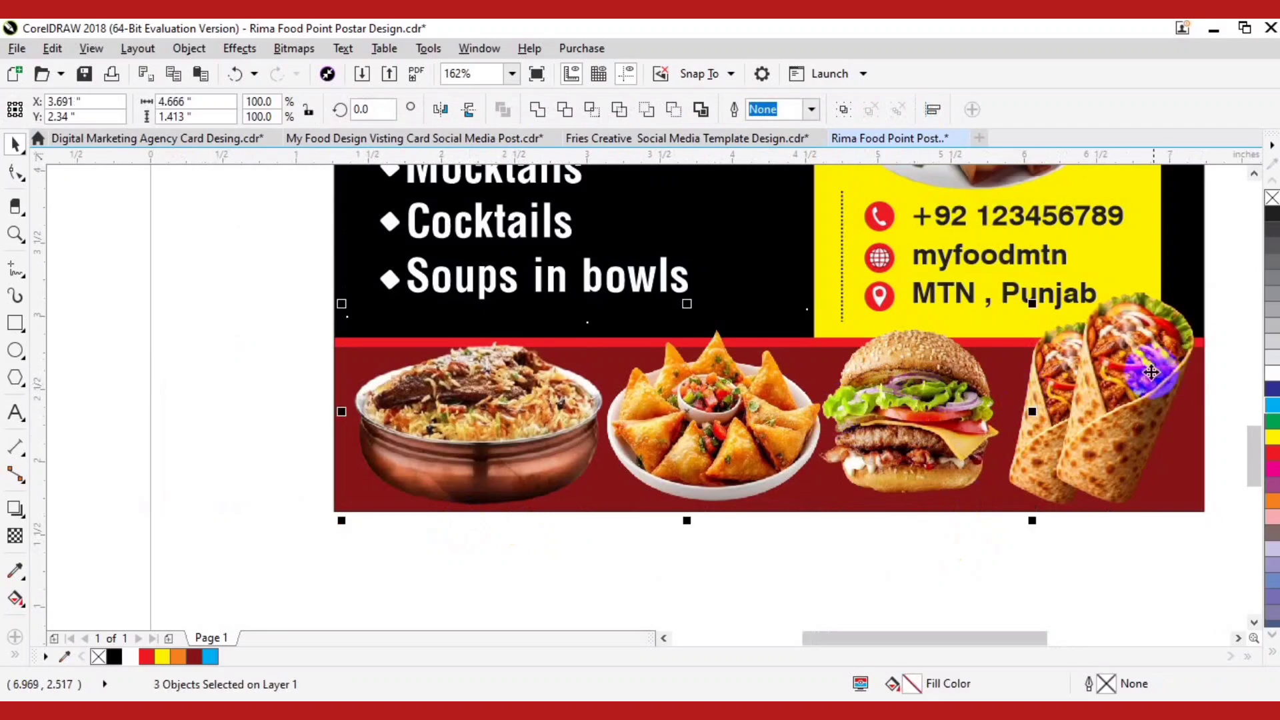
shift+click(1150, 372)
drag(1125, 373, 1106, 473)
key(ctrl+z)
shift+click(1031, 488)
key(ctrl+z)
Step: Group the two wrap images and shift the burger slightly towards them
click(1049, 557)
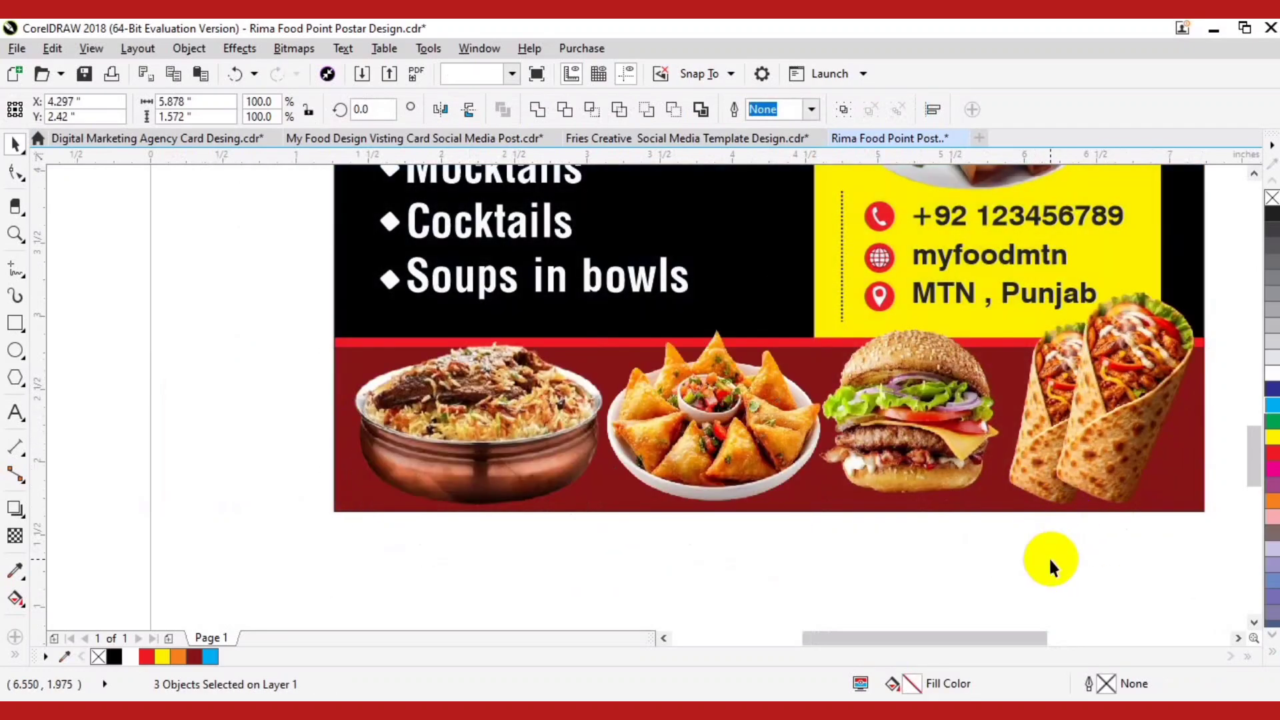
click(1031, 488)
shift+click(1101, 466)
key(ctrl+g)
shift+click(922, 442)
click(909, 589)
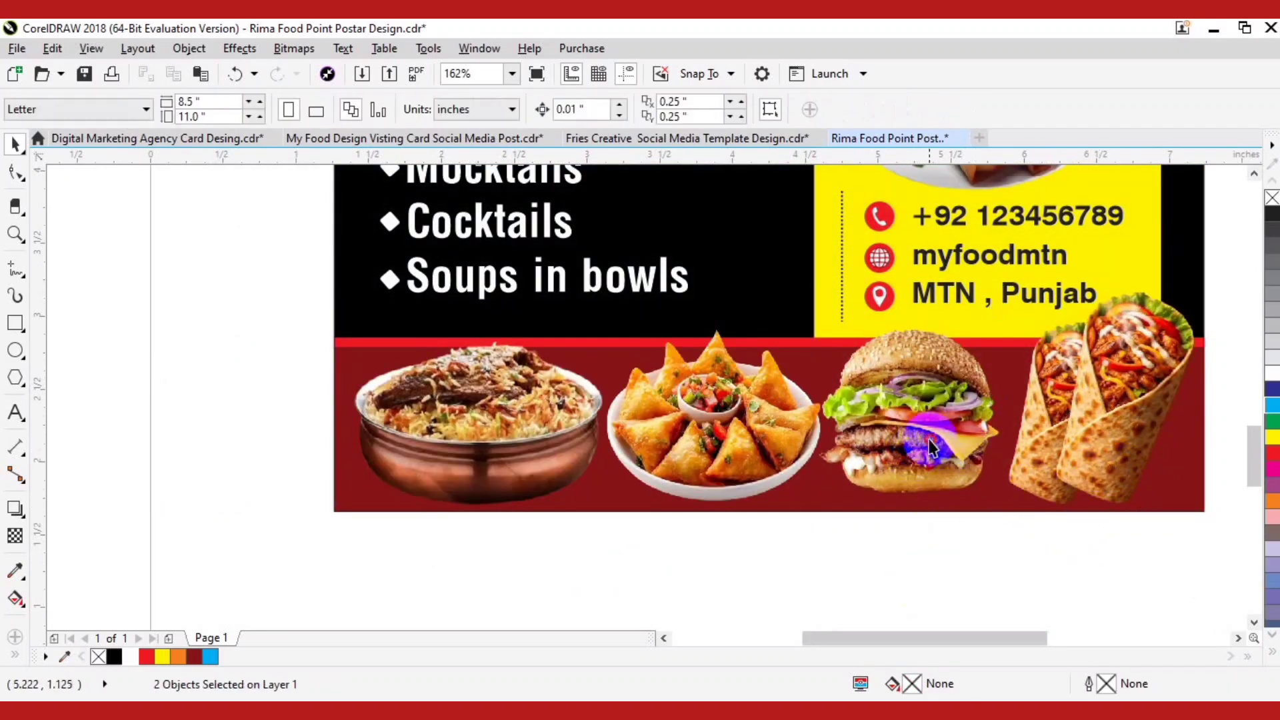
mouse_move(922, 439)
mouse_down()
mouse_move(934, 442)
mouse_move(915, 433)
mouse_up()
Step: PowerClip the rice dish, samosa platter, burger and grouped wraps inside the black poster background
shift+click(1080, 426)
shift+click(652, 410)
shift+click(488, 395)
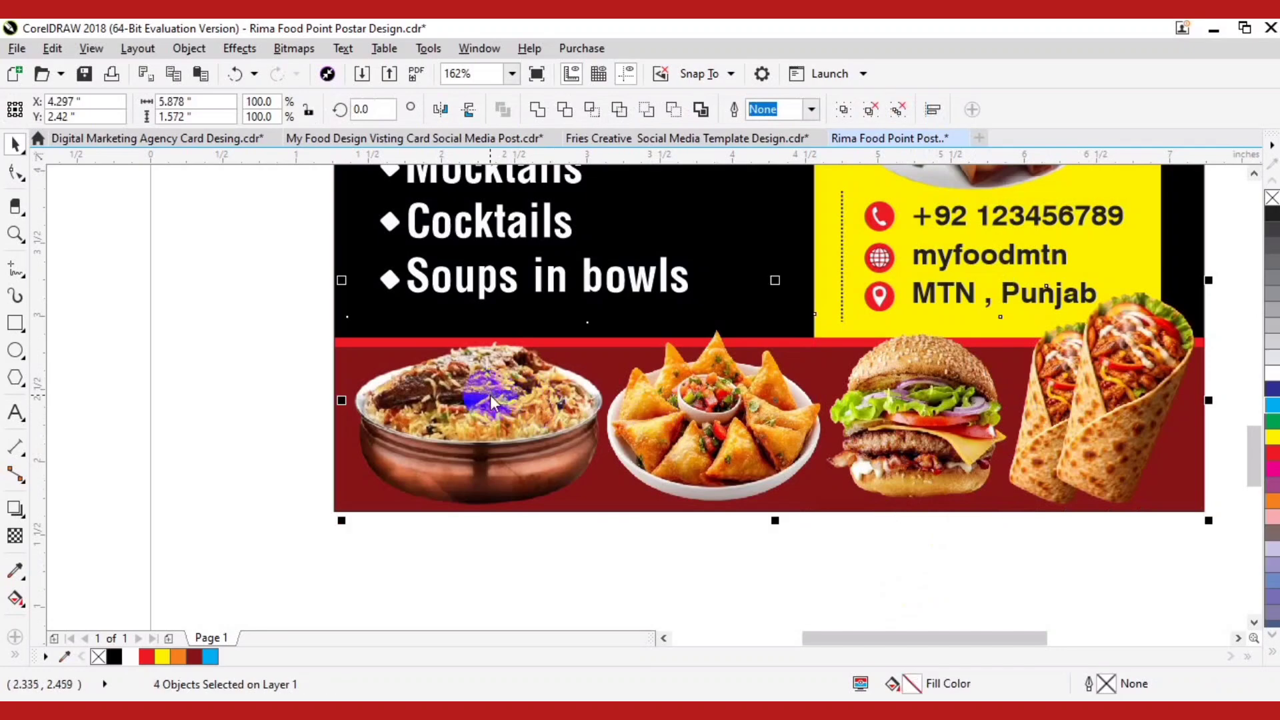
right_click(490, 395)
click(564, 216)
click(680, 291)
scroll(756, 380, down, 4)
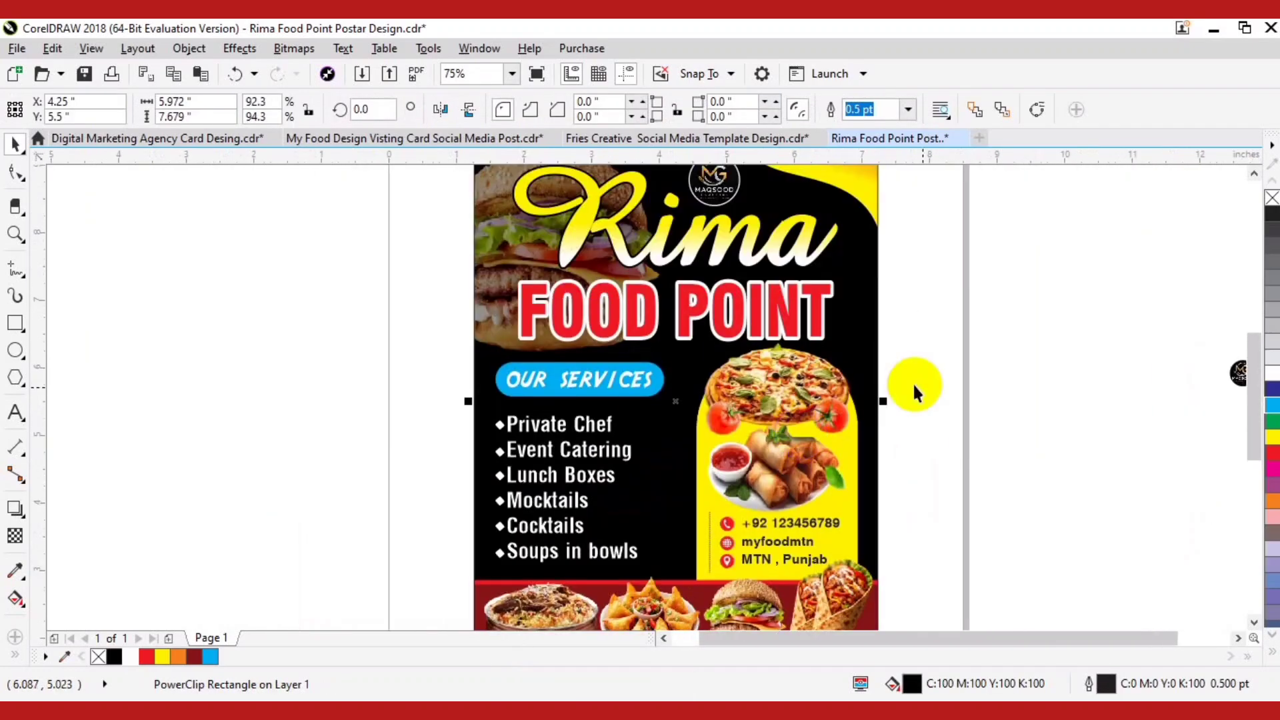
click(891, 400)
Step: Recolour the clipped yellow arch behind the contact details with a deeper golden yellow fill
drag(1009, 392, 1007, 441)
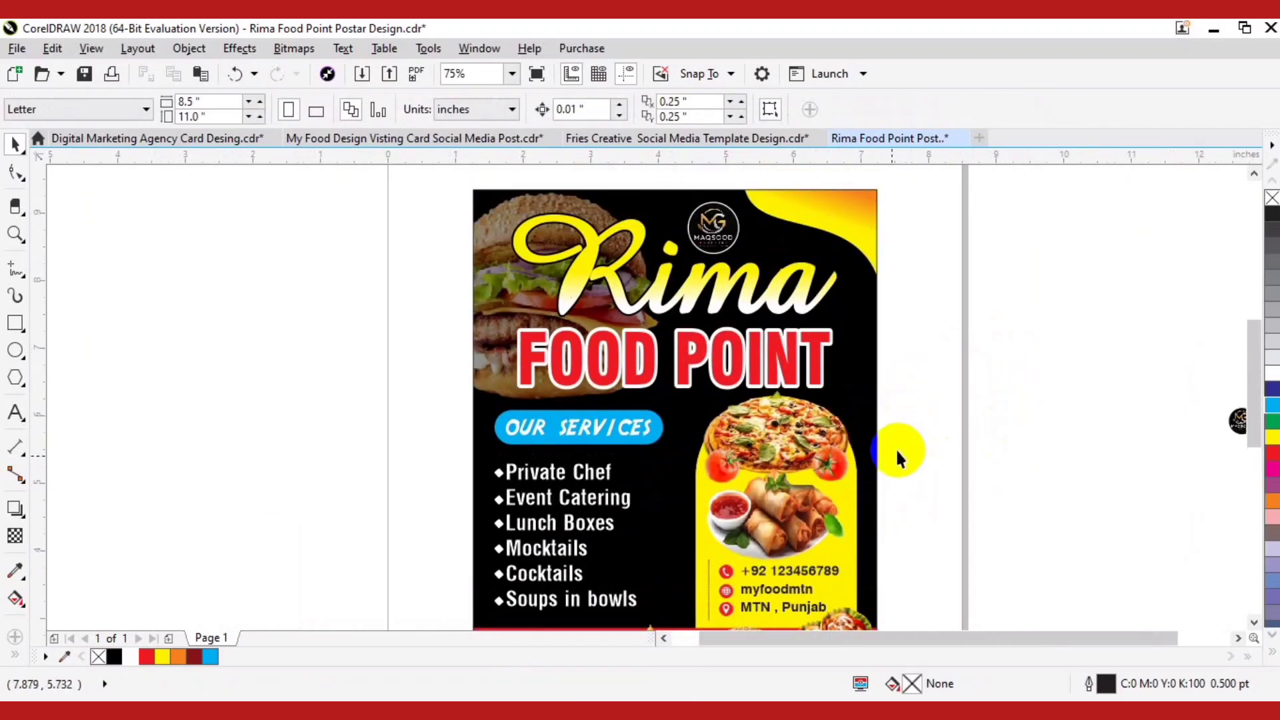
ctrl+click(845, 577)
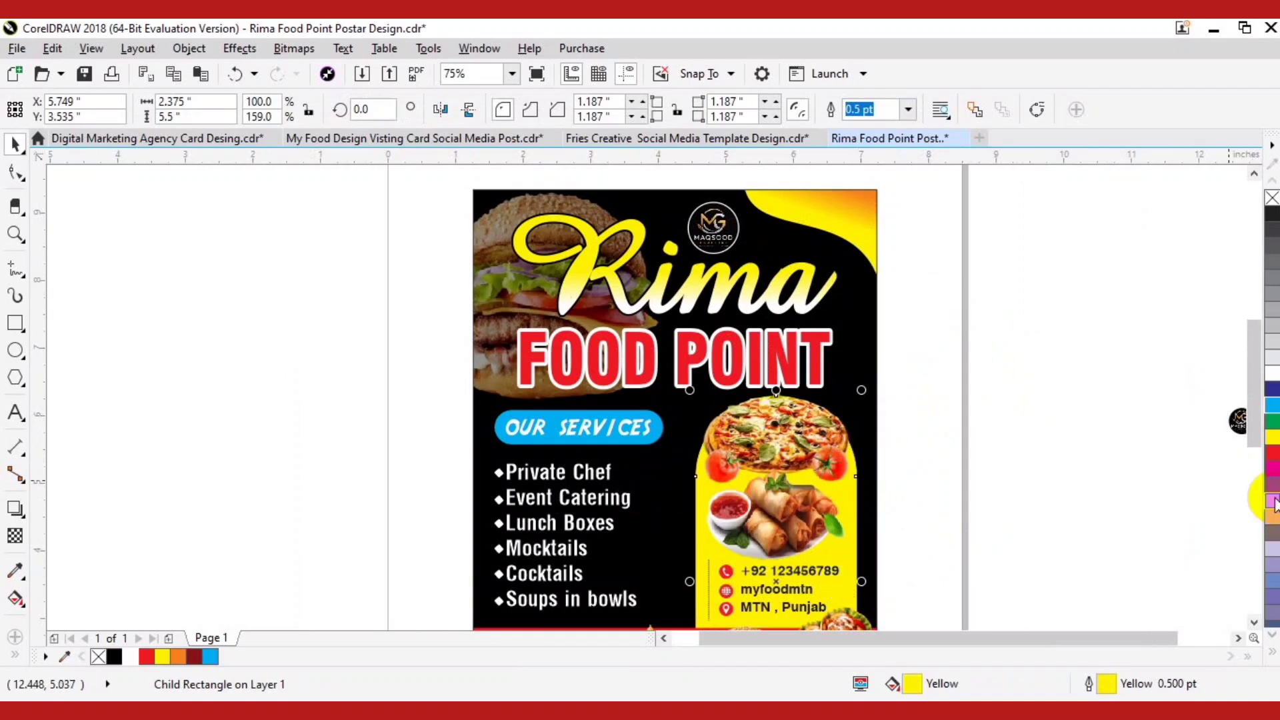
click(1272, 653)
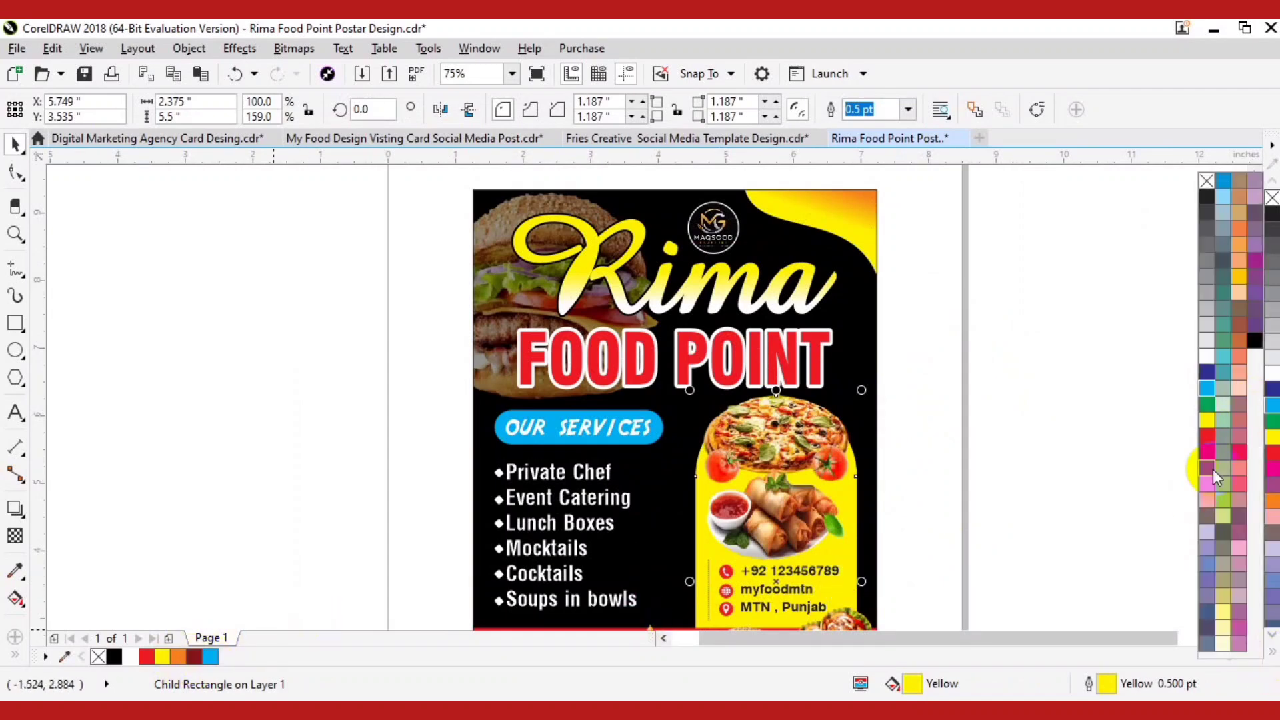
click(1238, 291)
click(1007, 427)
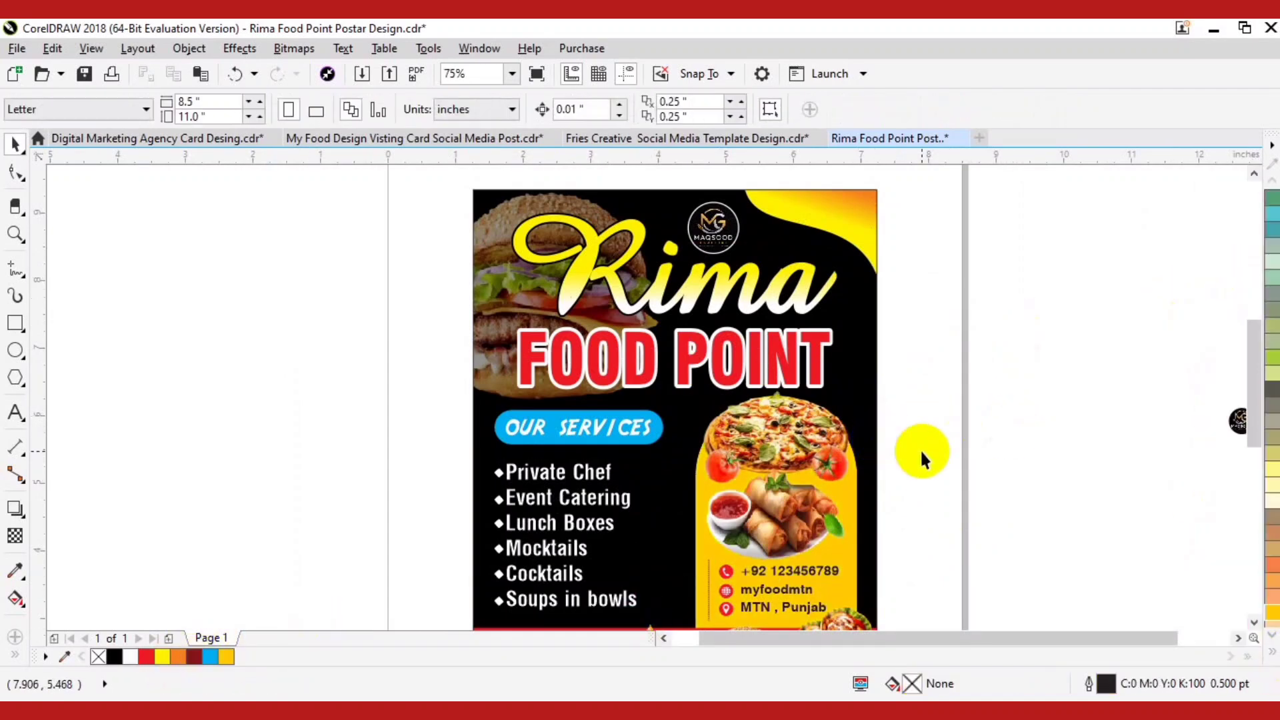
Step: Delete the leftover round logo copy beside the poster
click(793, 288)
click(862, 235)
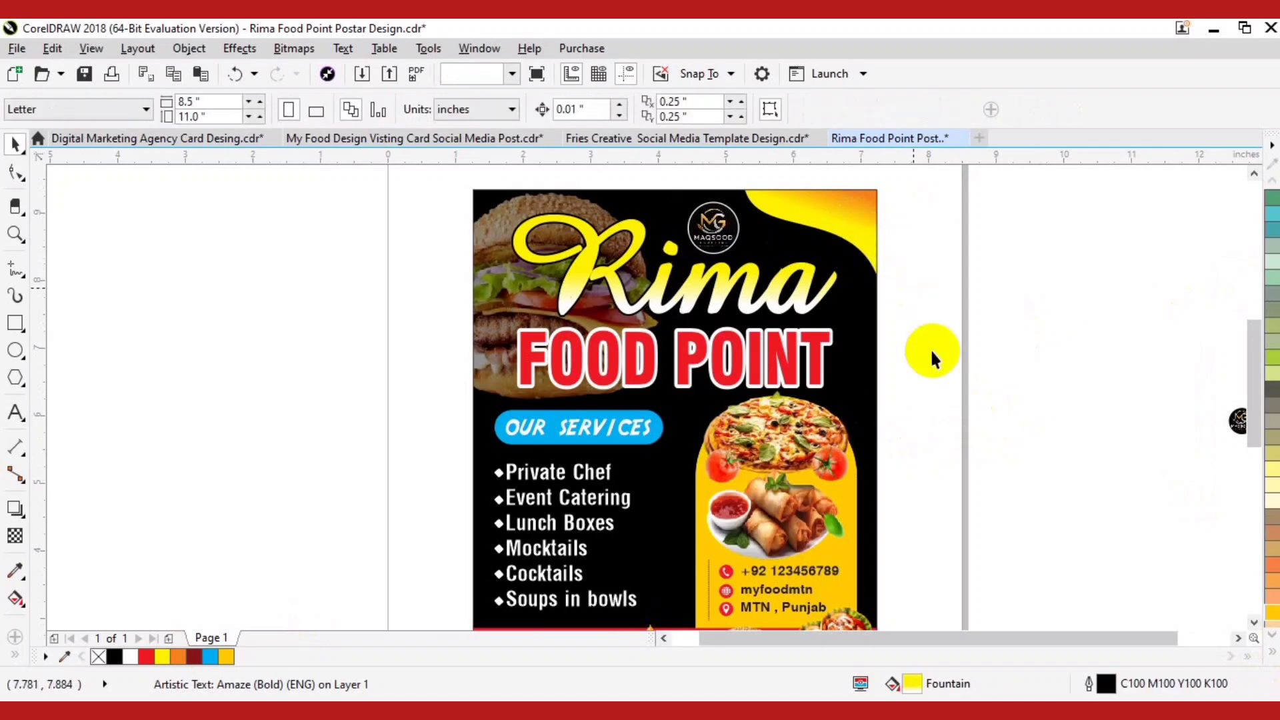
scroll(931, 352, right, 1)
click(917, 263)
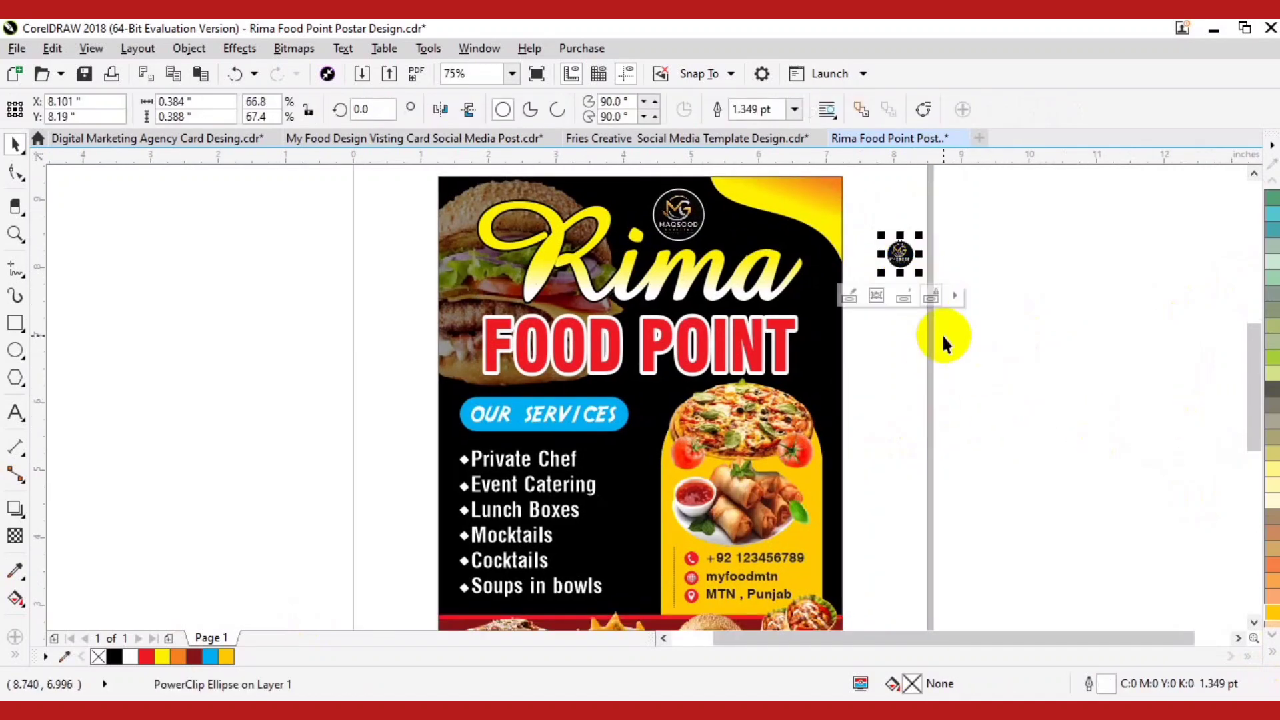
key(Delete)
Step: Group all the poster's elements into one object and save the file
scroll(875, 333, down, 1)
scroll(843, 400, right, 1)
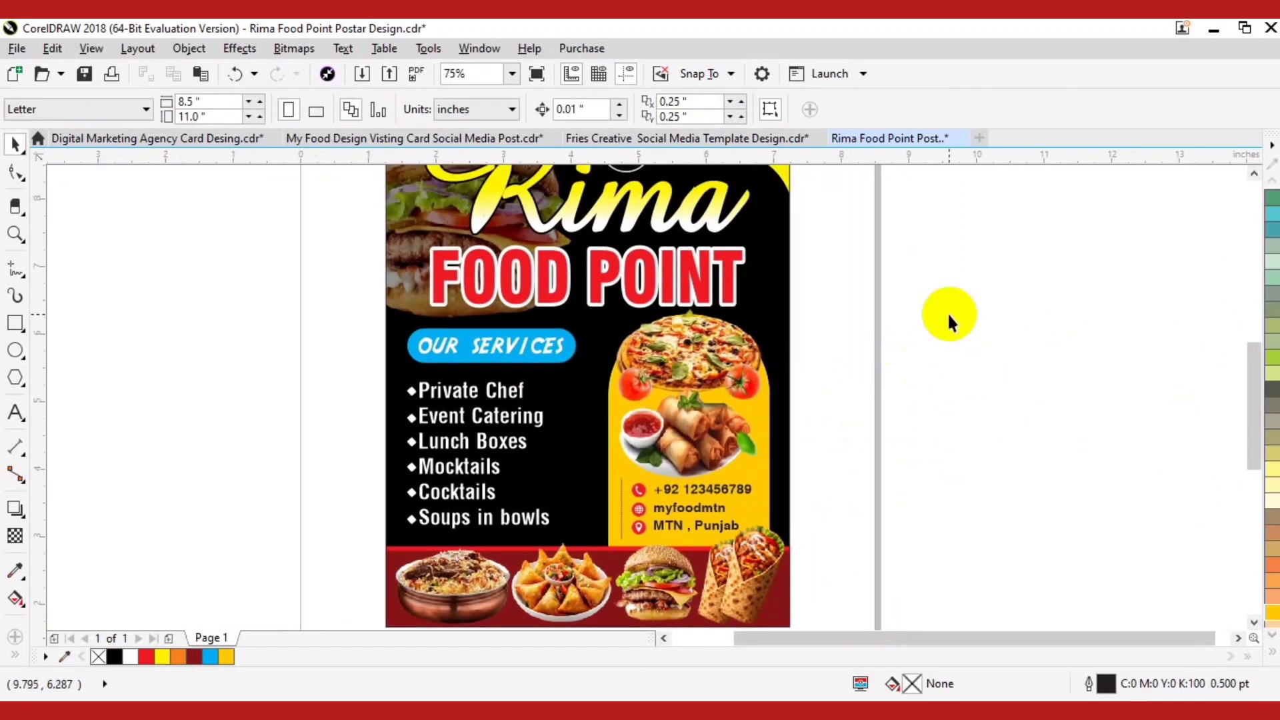
scroll(746, 346, down, 2)
drag(542, 508, 865, 256)
key(ctrl+g)
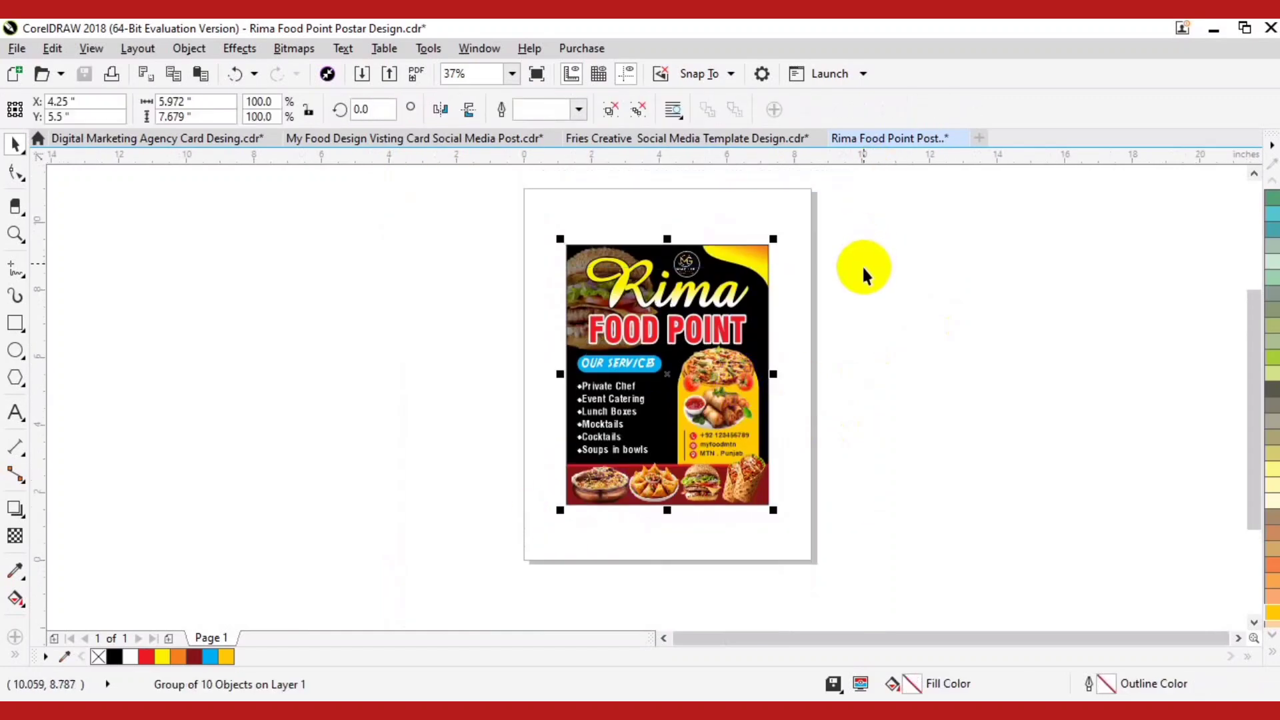
Step: Examine the finished poster in a full-screen preview and return to the editing view
key(F9)
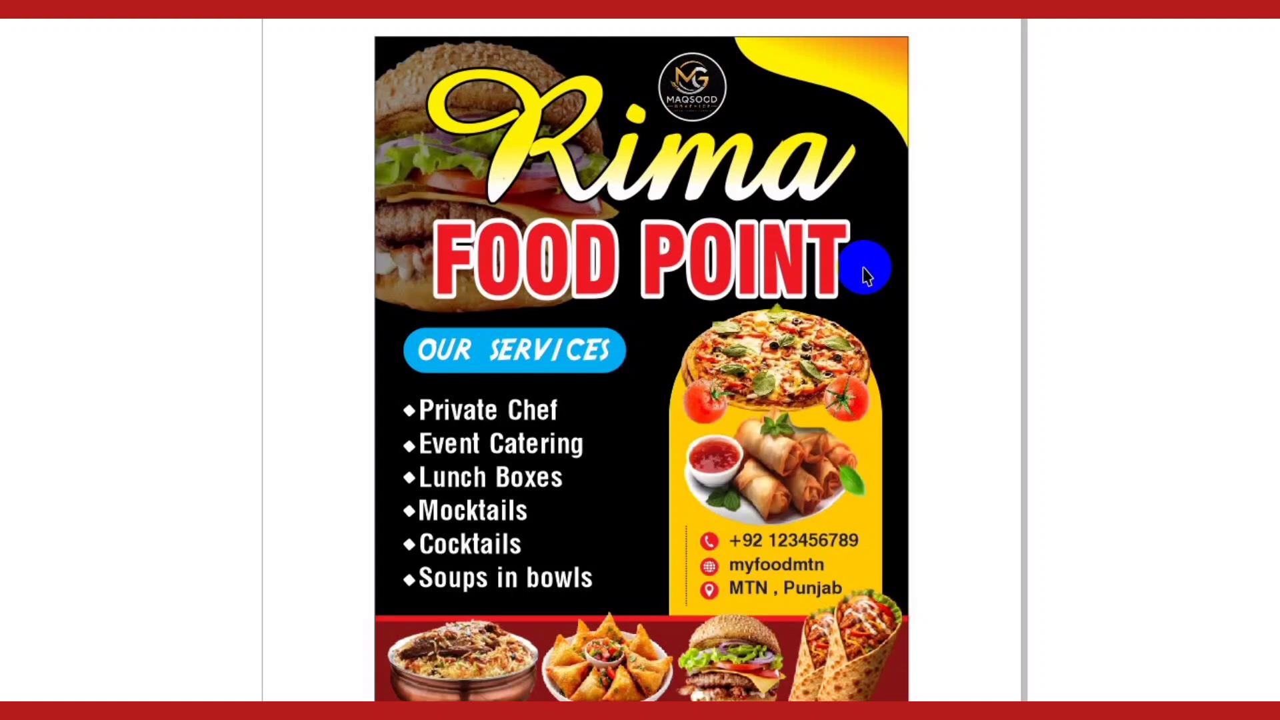
click(862, 267)
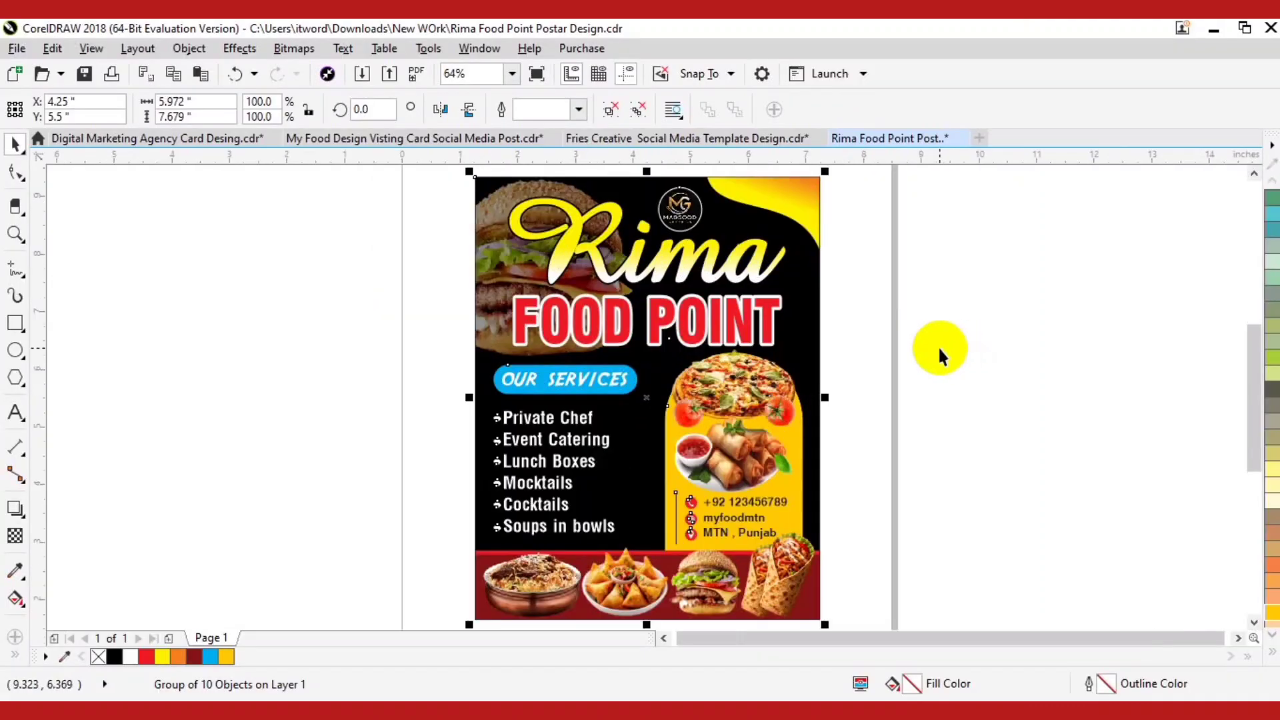